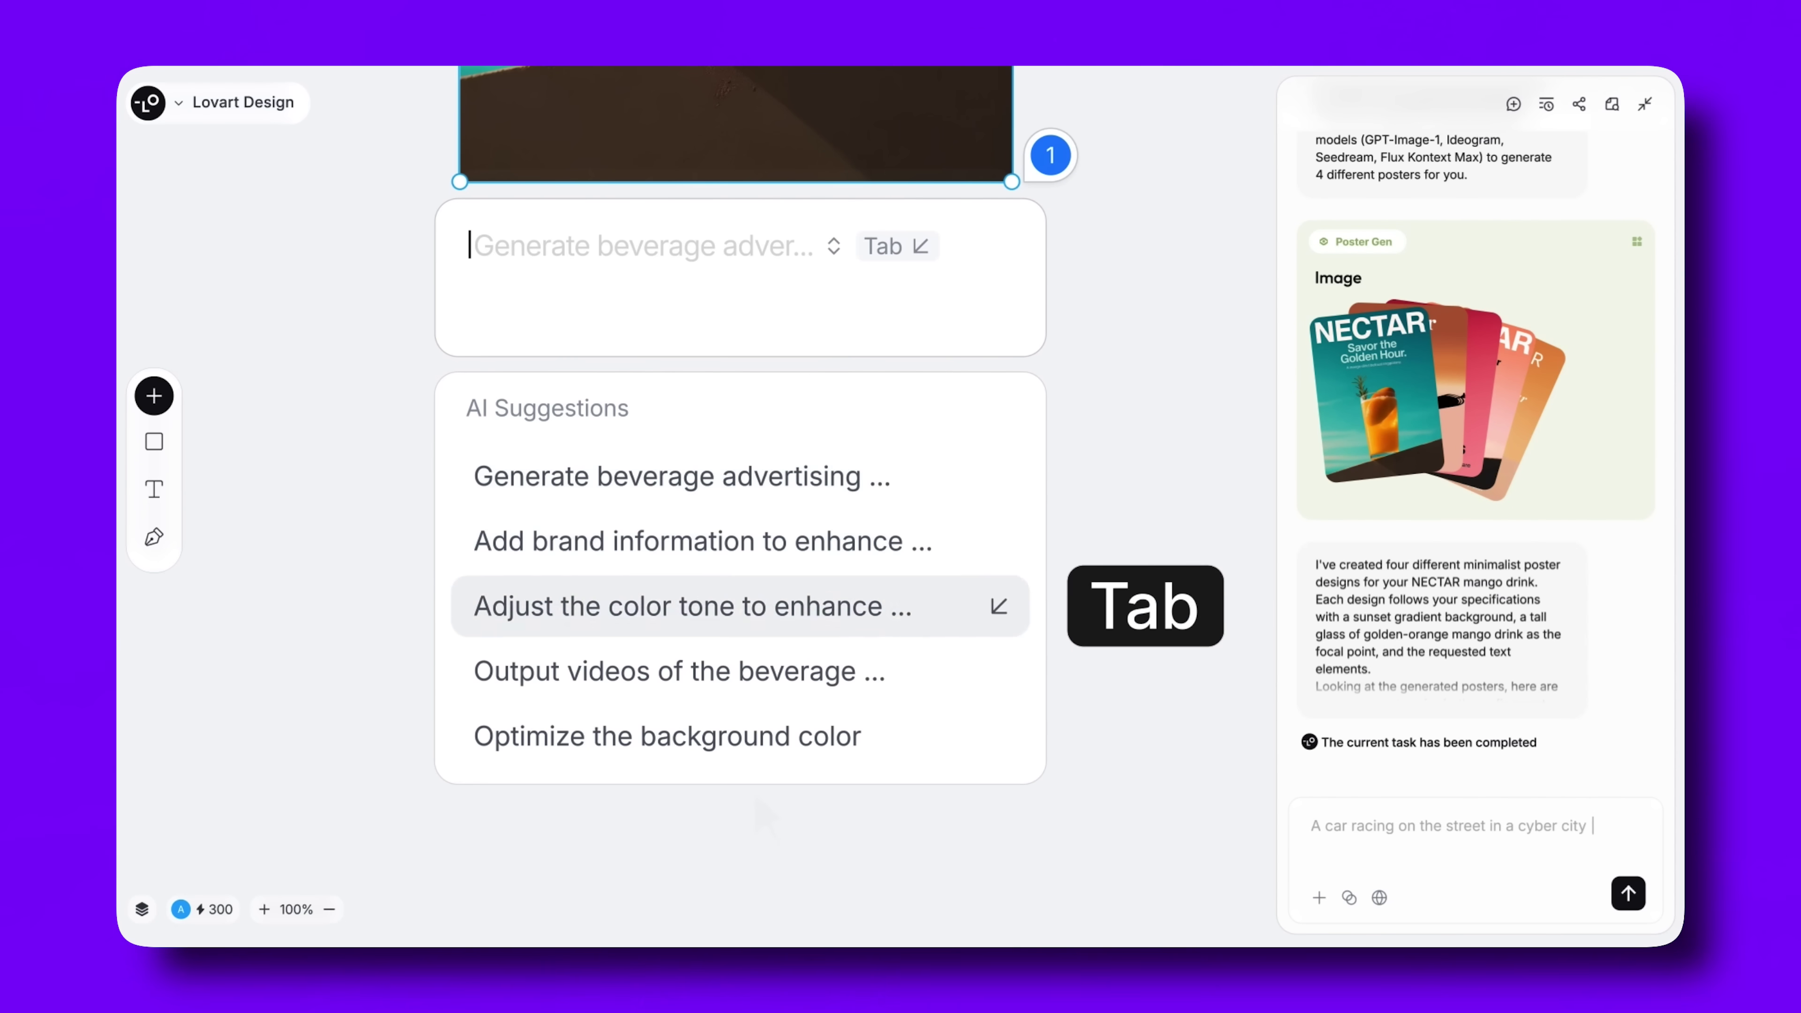
Step: Request the 'Optimize the background color' suggestion for the NECTAR posters
key(Down)
key(Down)
key(Return)
click(790, 915)
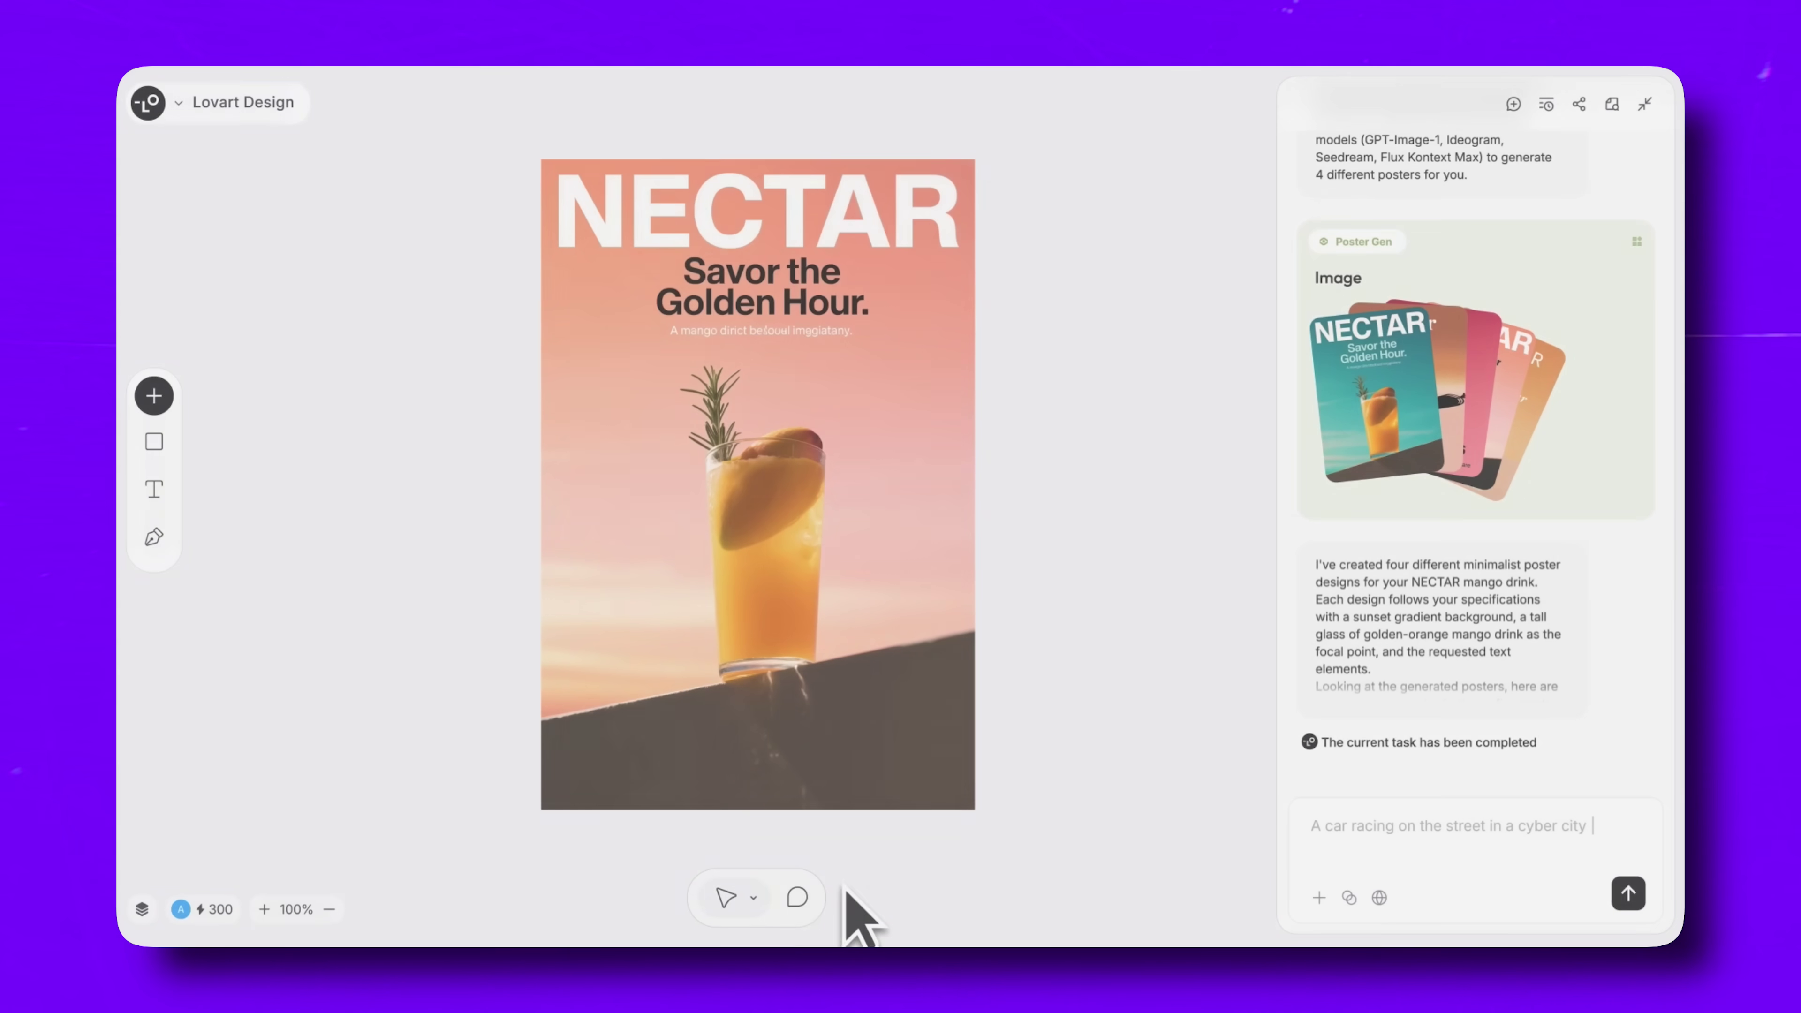
Step: Box the NECTAR headline area with a comment about its font, then close the comment
click(794, 894)
drag(556, 170, 966, 345)
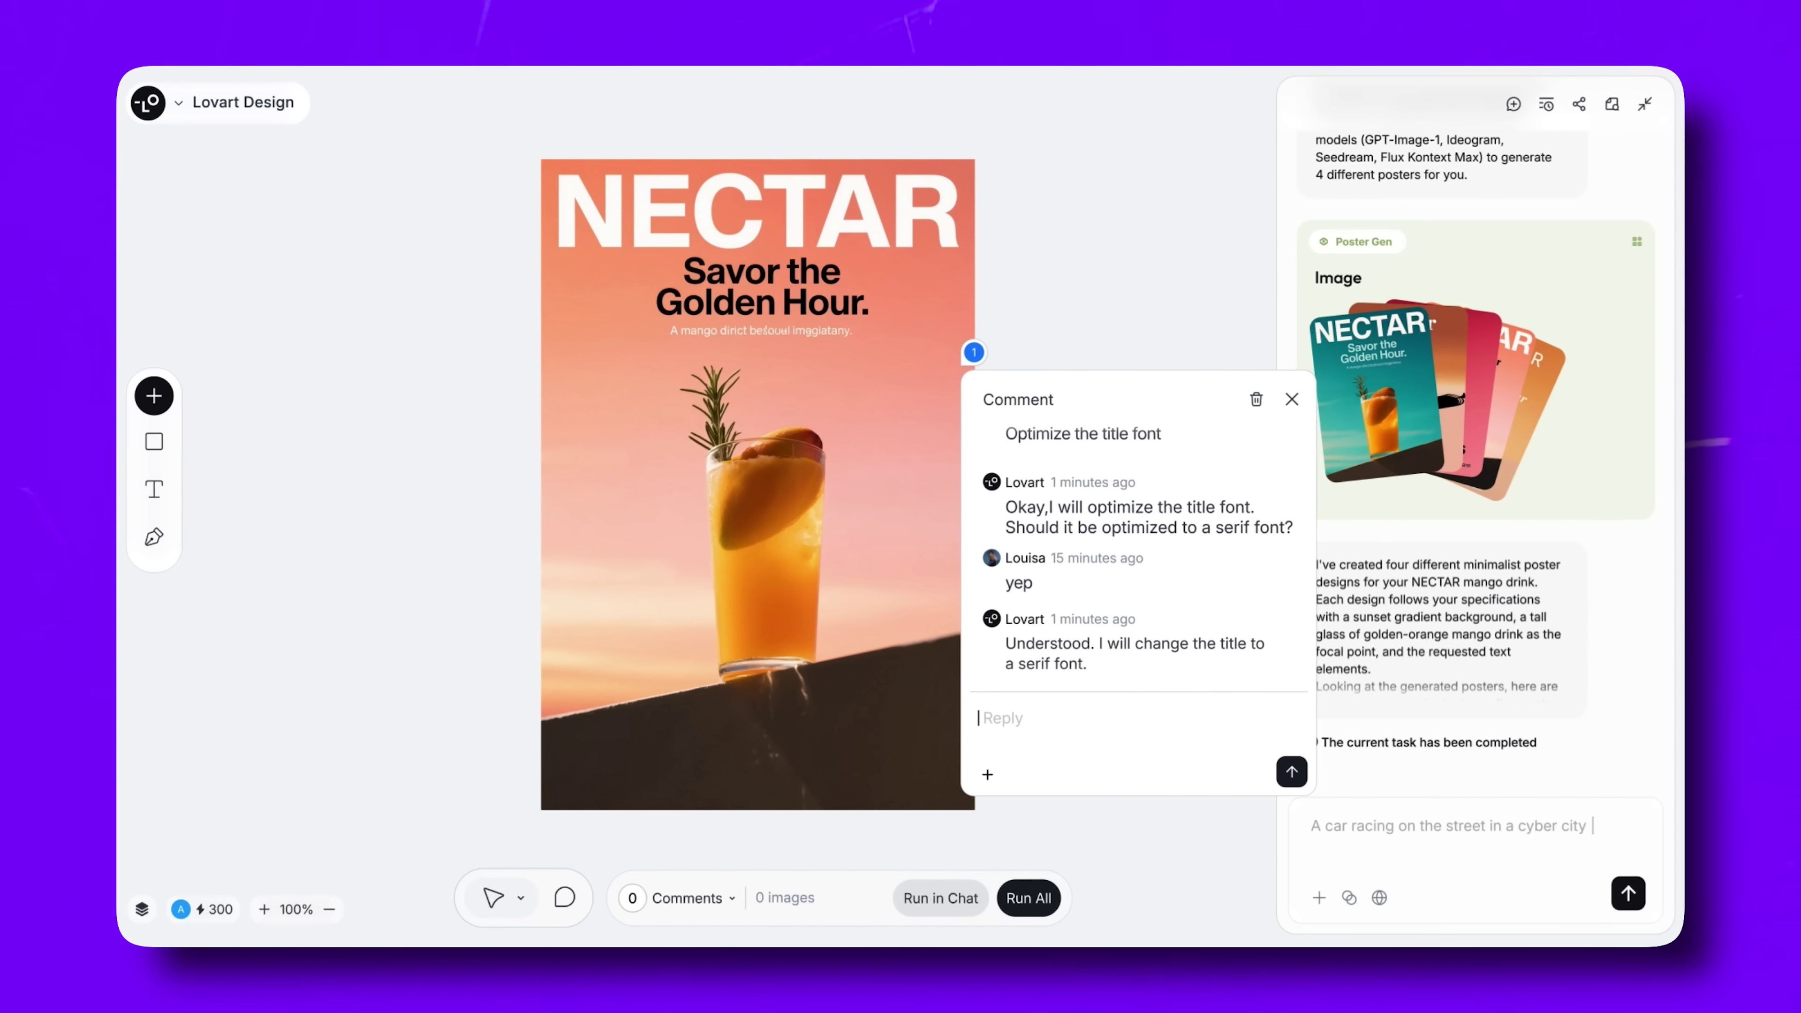
click(1292, 772)
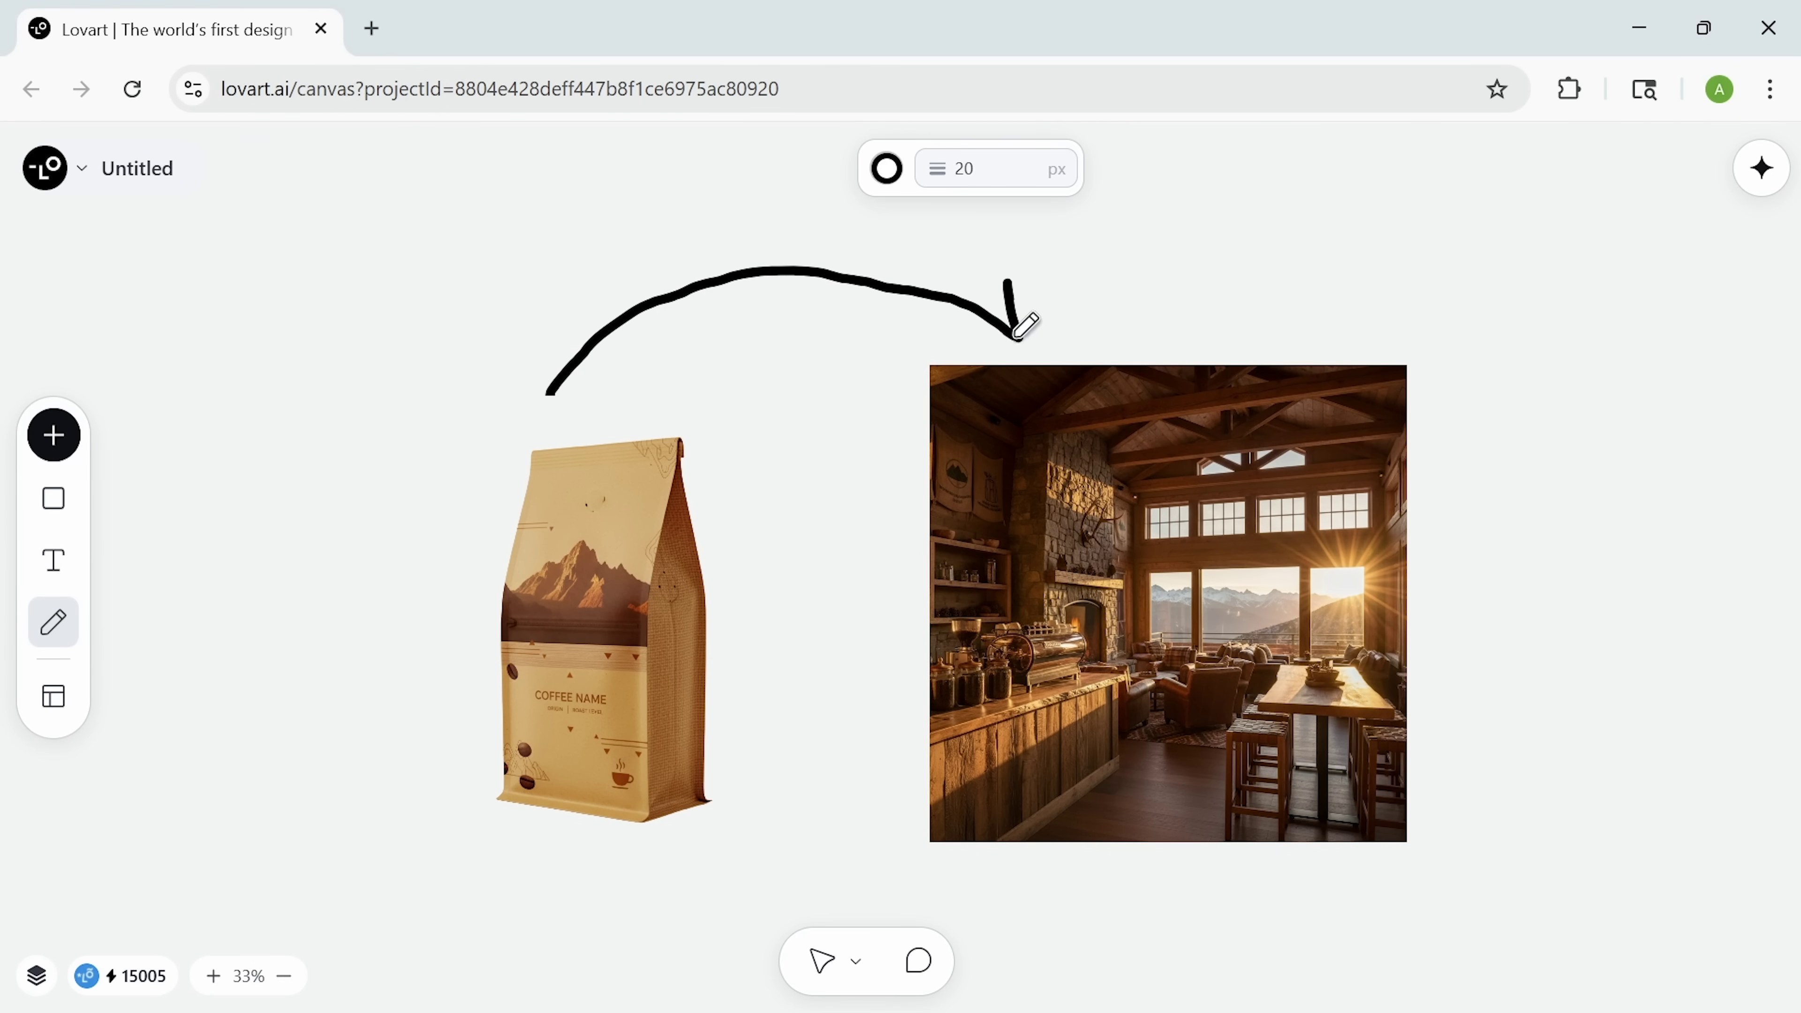
Step: Add a text box above the arrow linking the coffee bag to the cafe interior
click(410, 206)
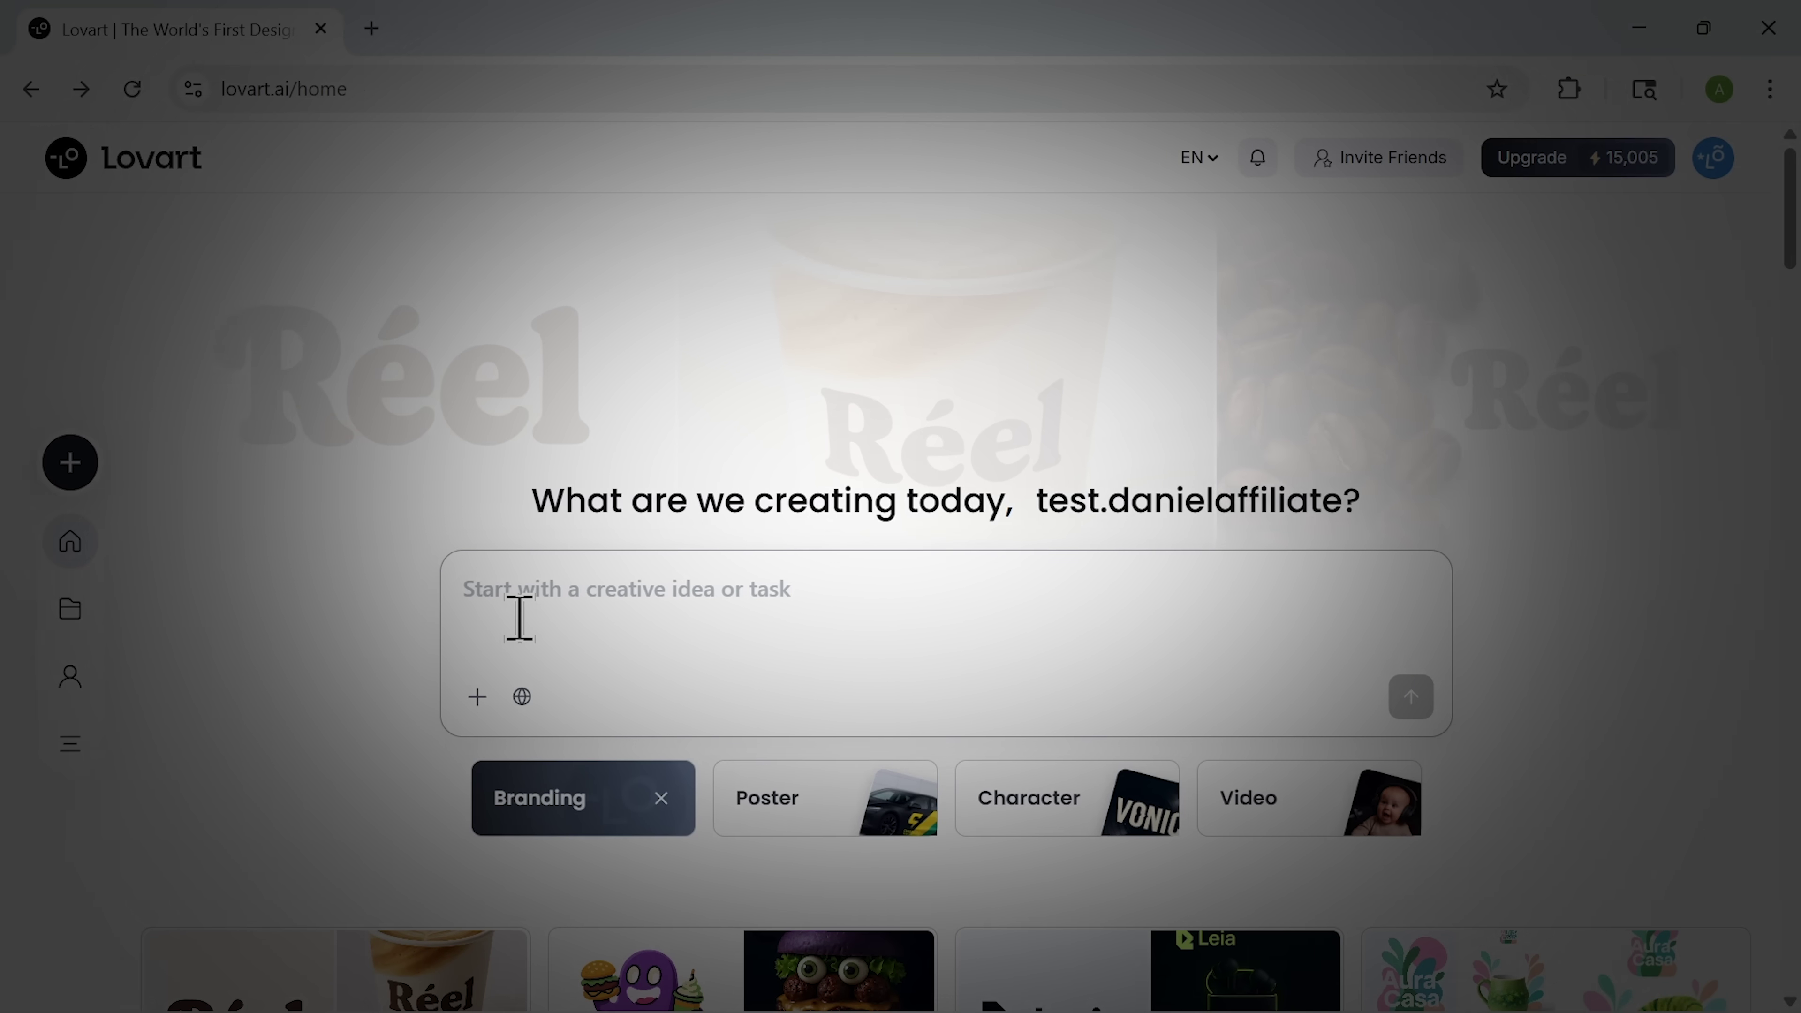
Step: Generate the coffee-beans burlap sack photo, then request a rustic vintage-wood-texture background
click(516, 618)
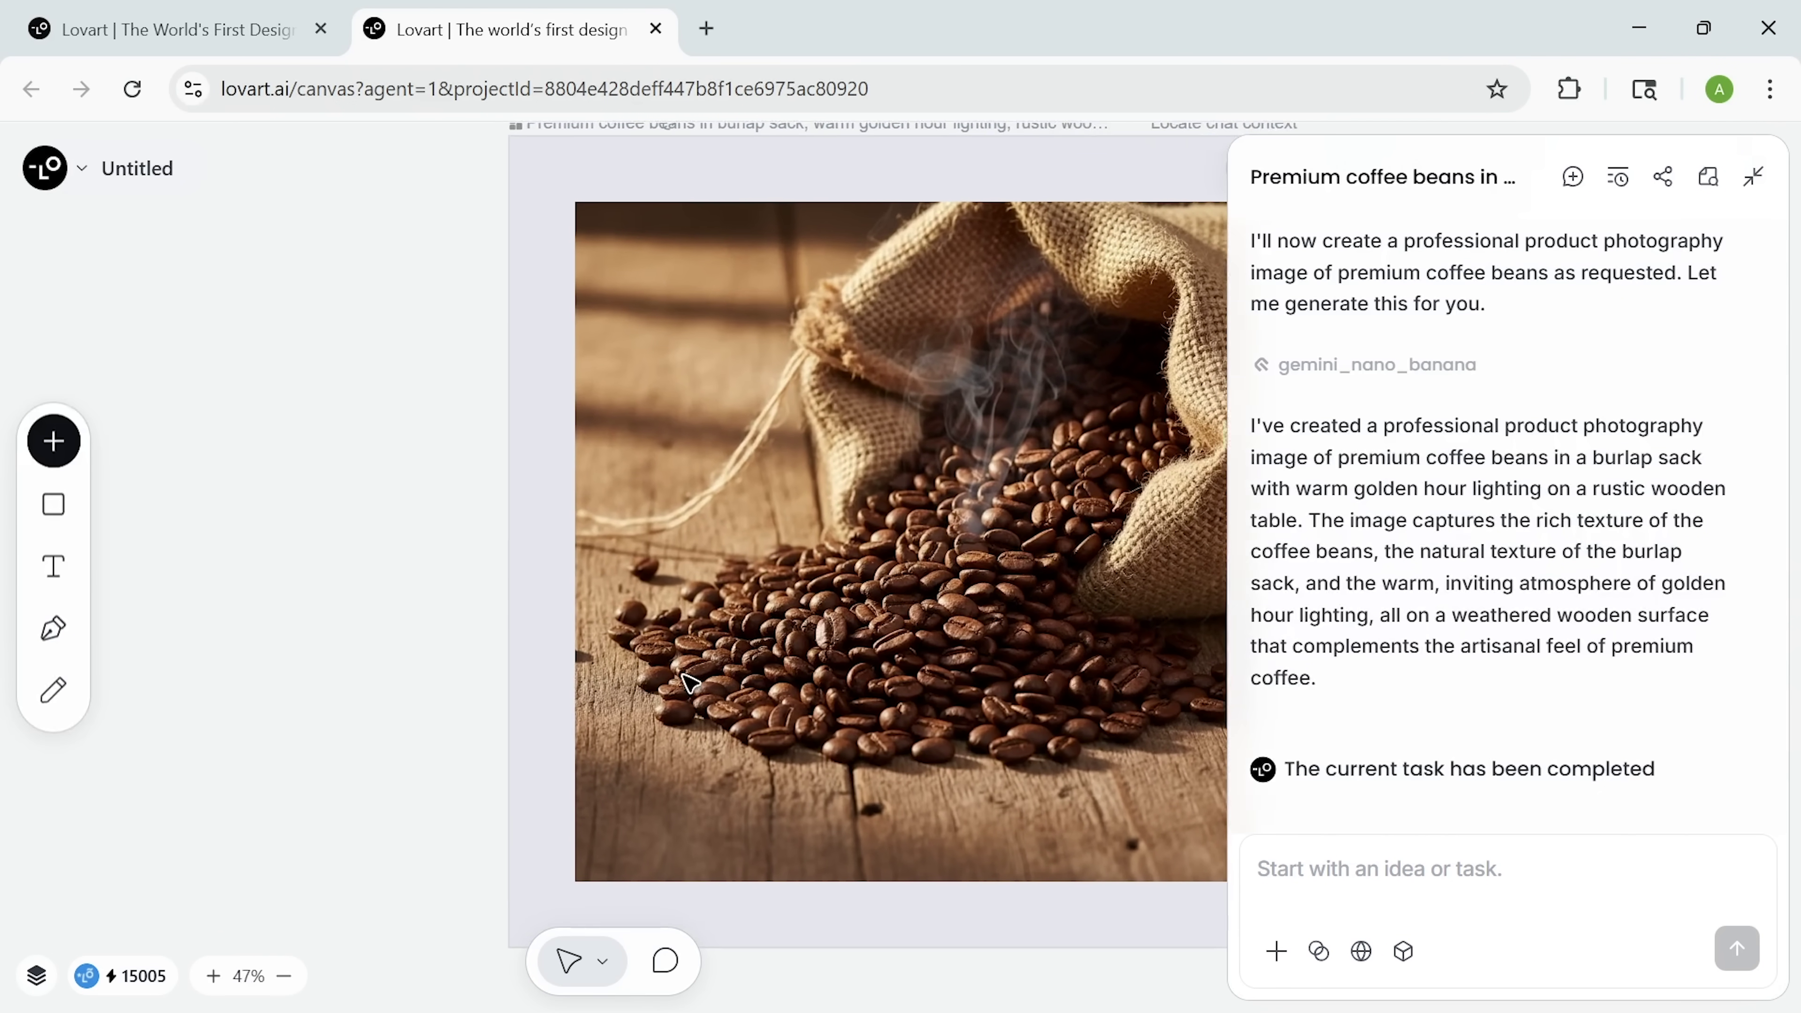
click(1393, 862)
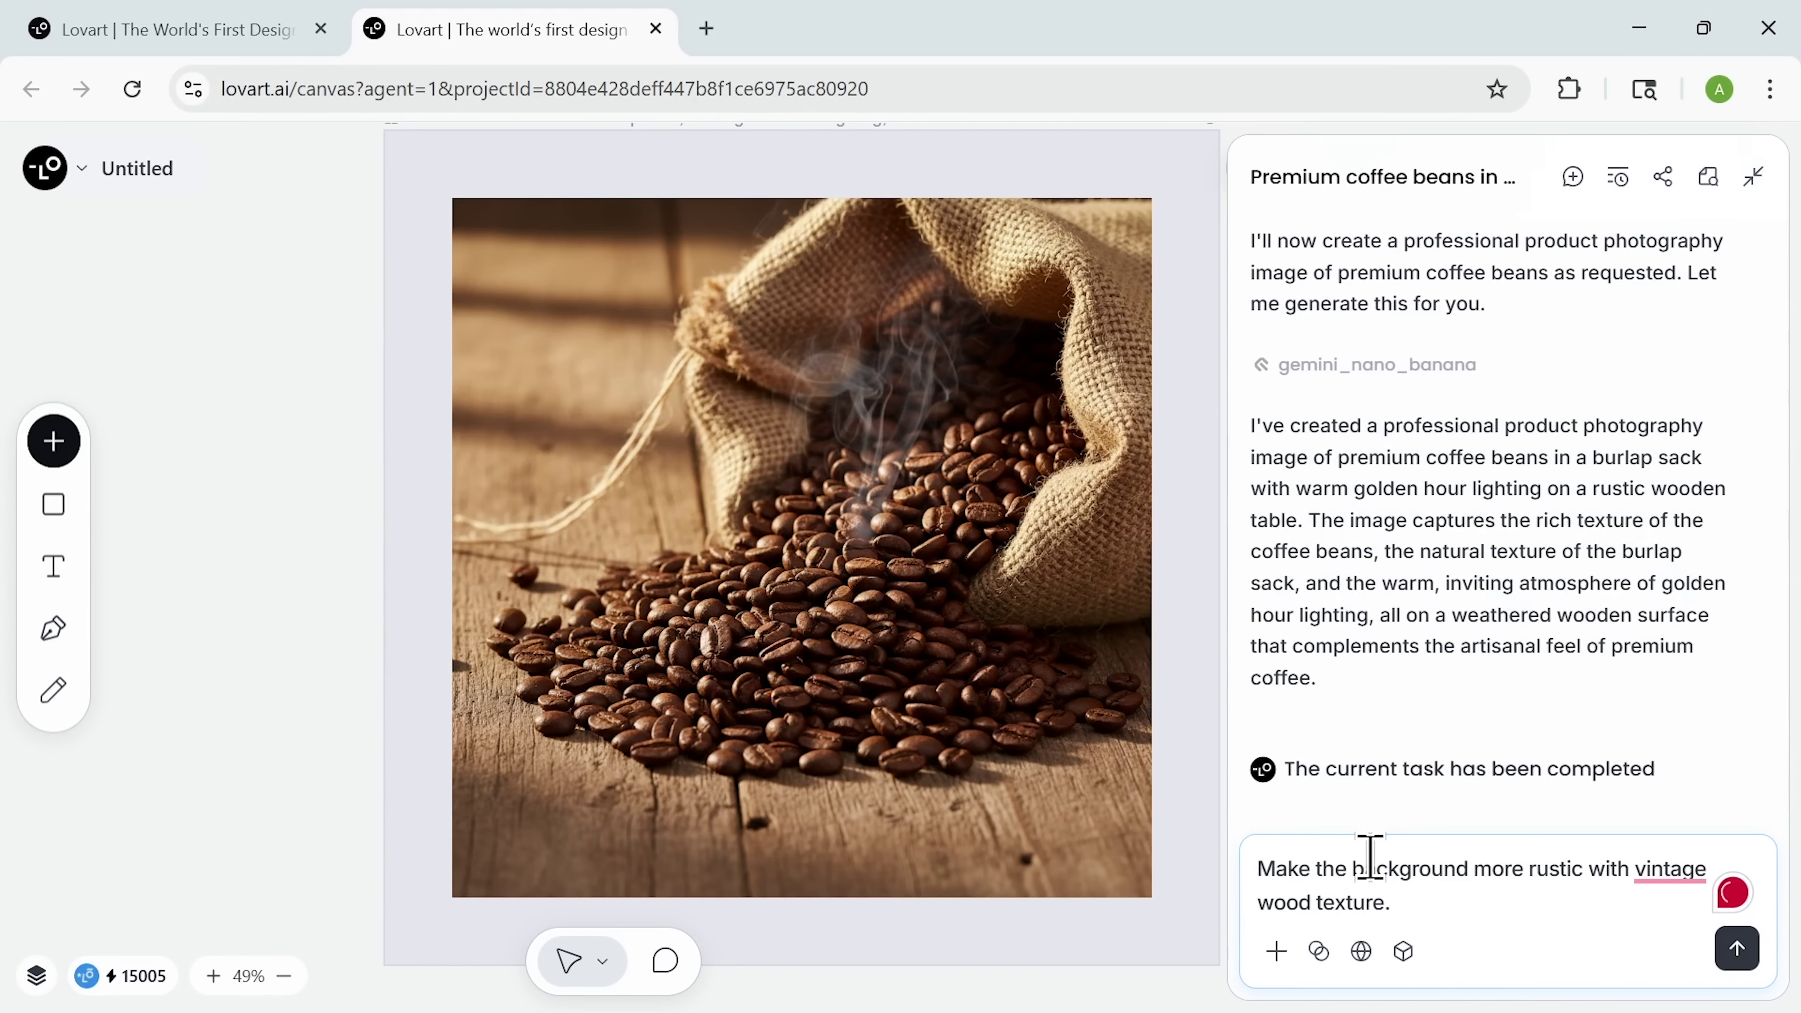
key(Return)
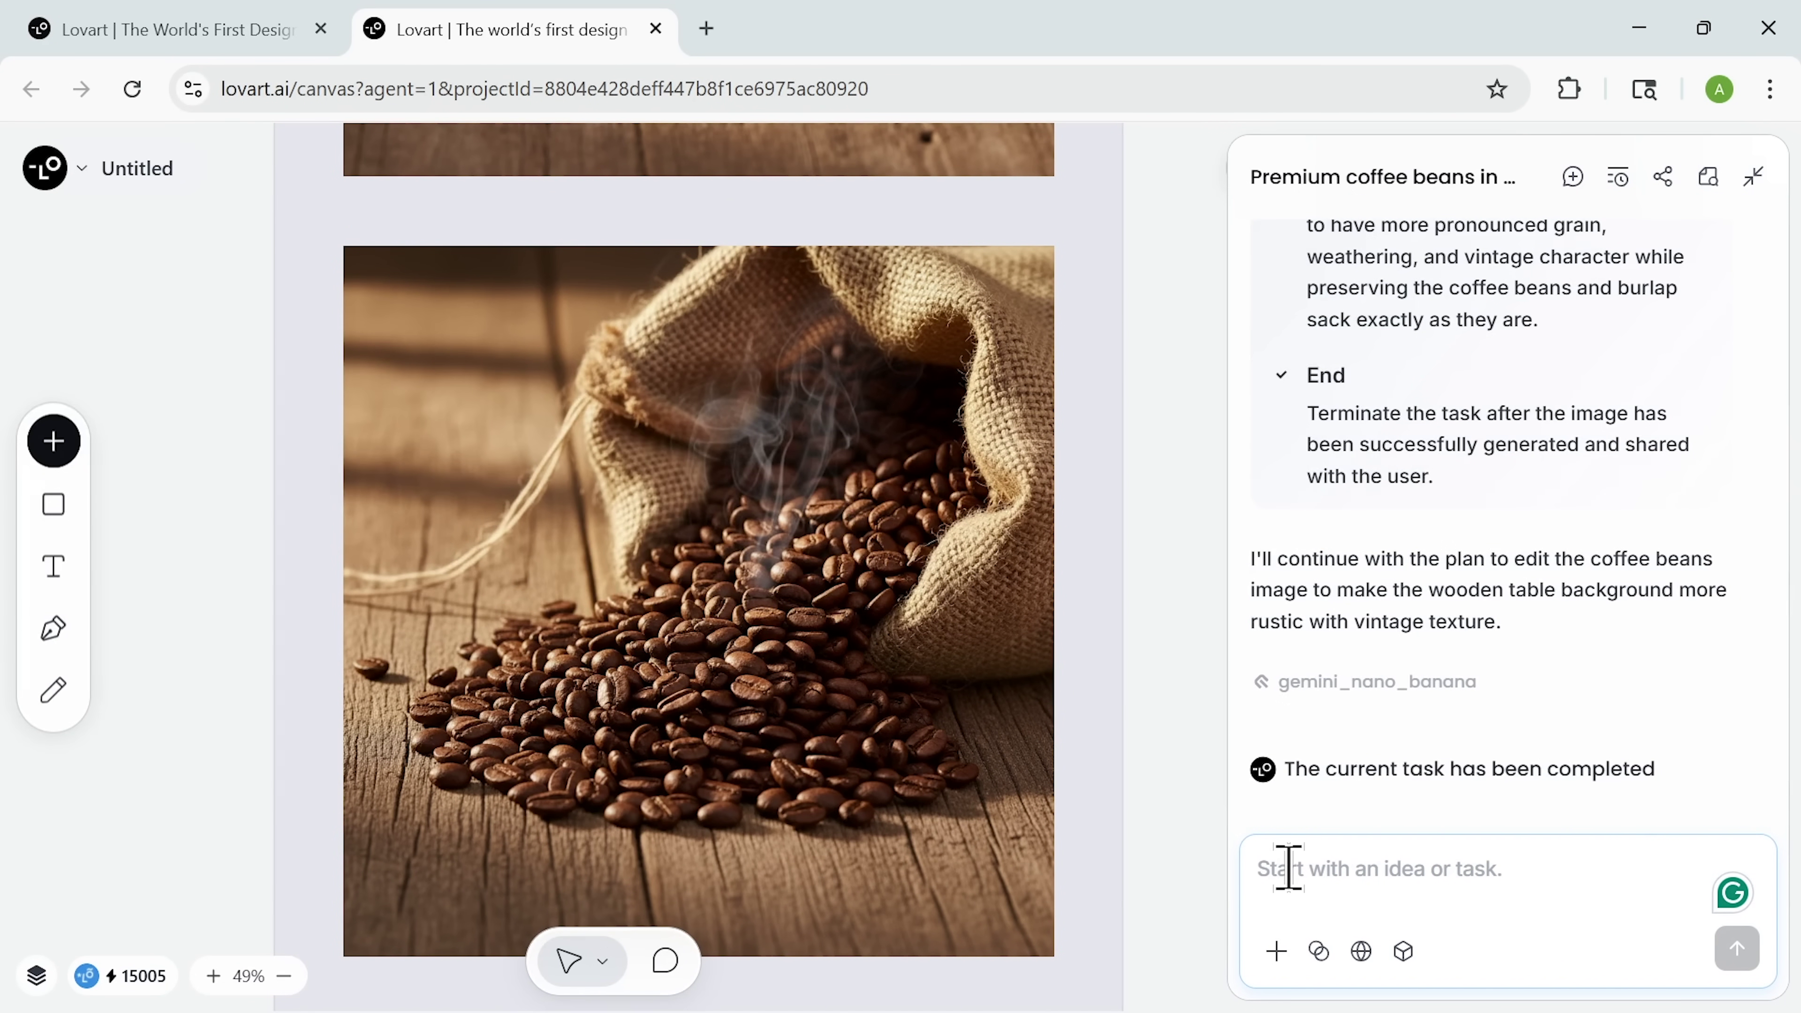
Step: Send the prepared mountain-themed autumn coffee subscription website banner prompt
text(Coffee subscription website banner, cozy mountain aesthetic, space for headline text, autumn color palette, premium feel.)
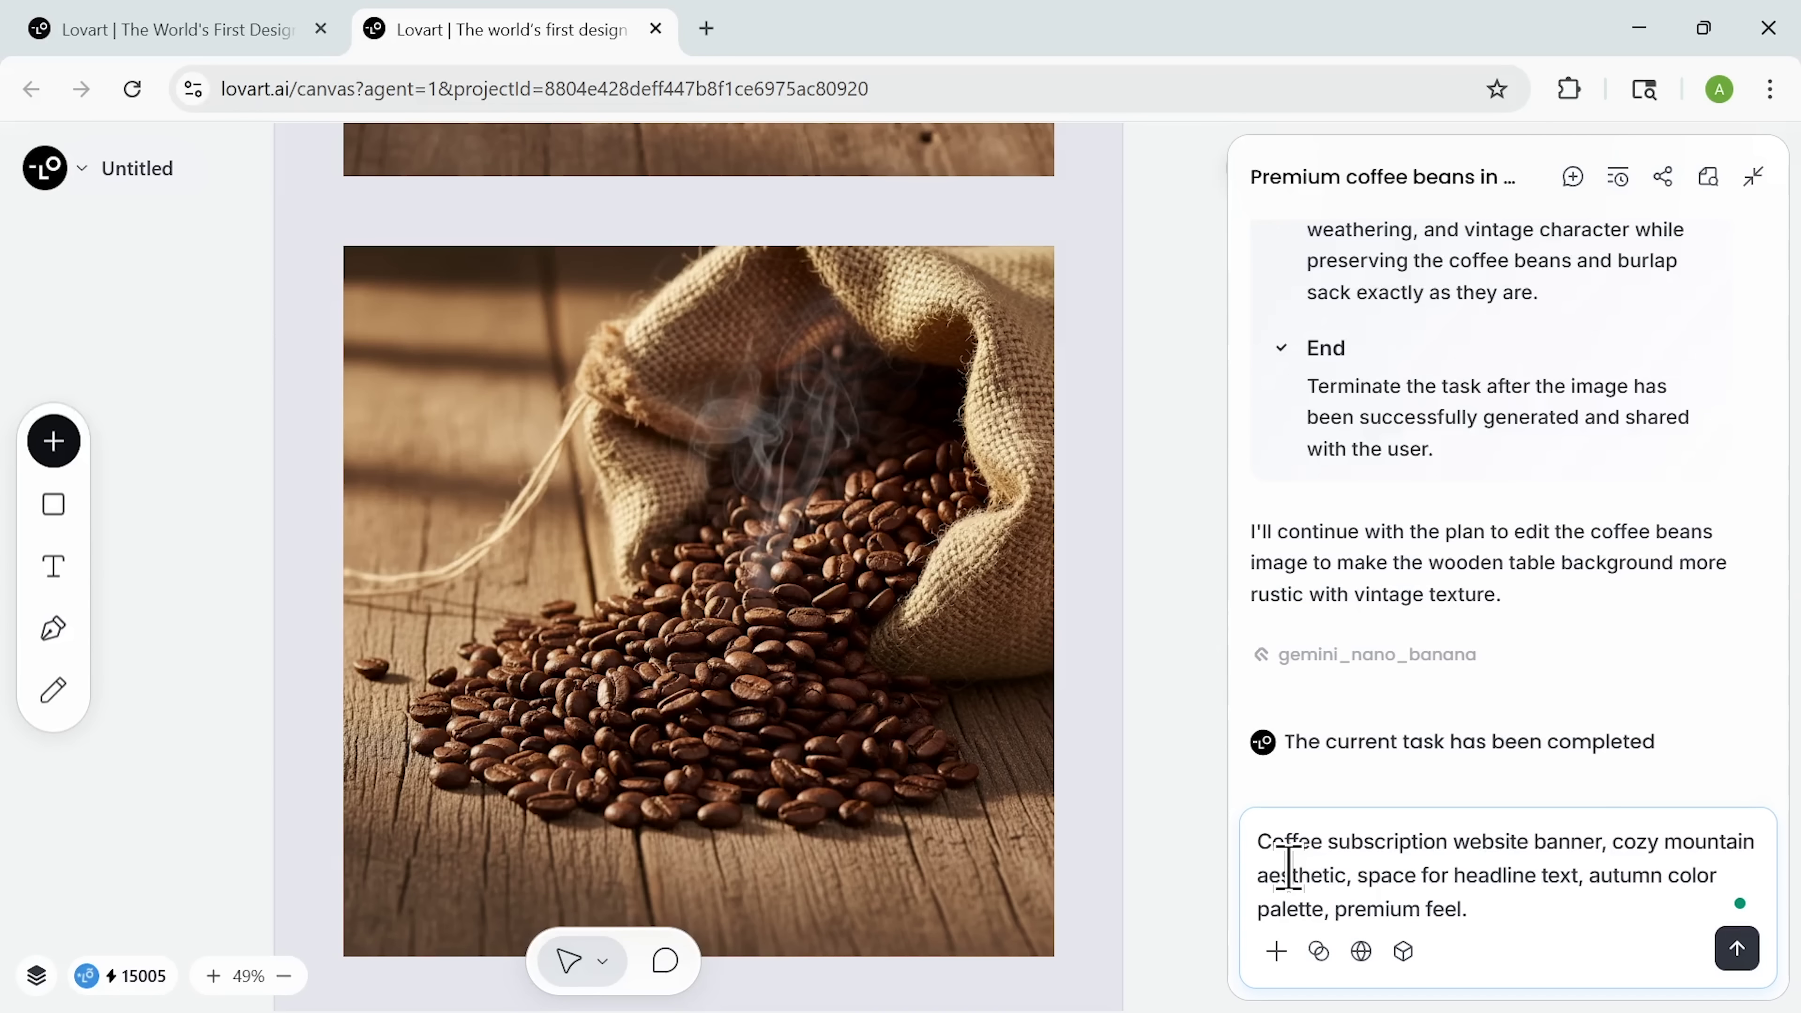
key(Return)
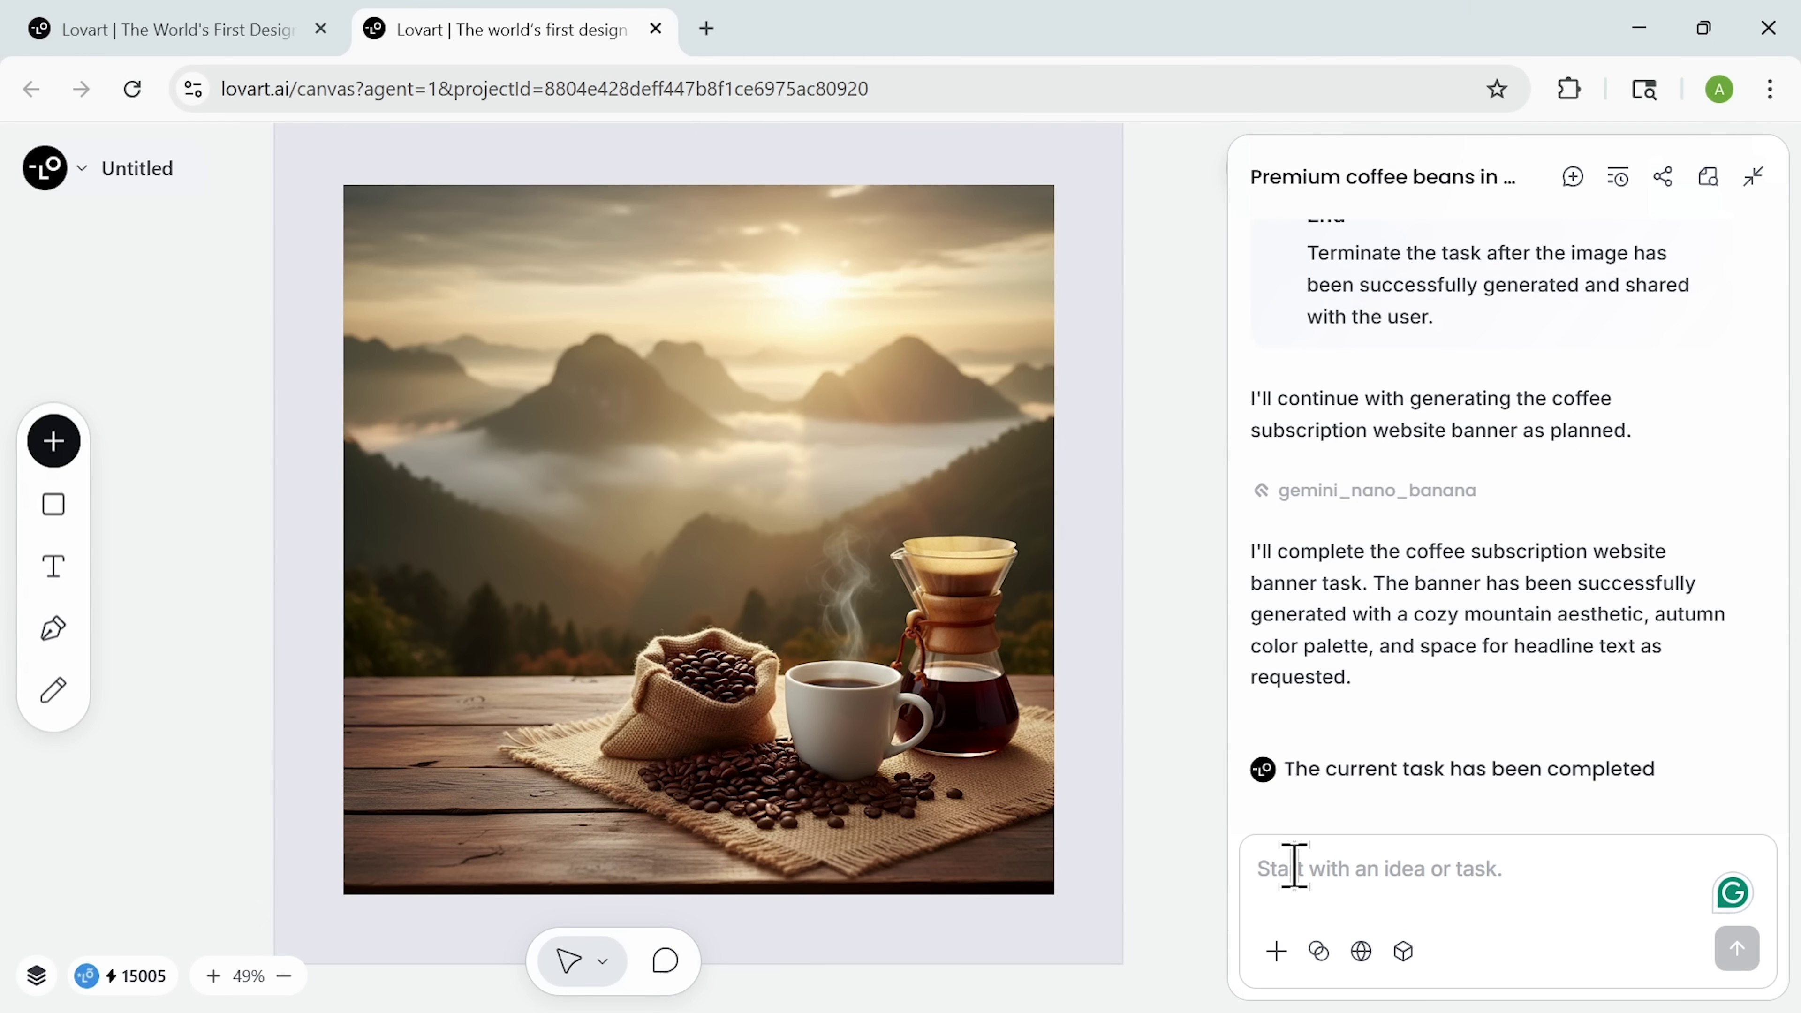
Step: Generate the Instagram coffee post template, then request a more prominent coffee cup with cozy background
text(Instagram post template, coffee subscription theme, warm brown and gold colors, space for promotional text.)
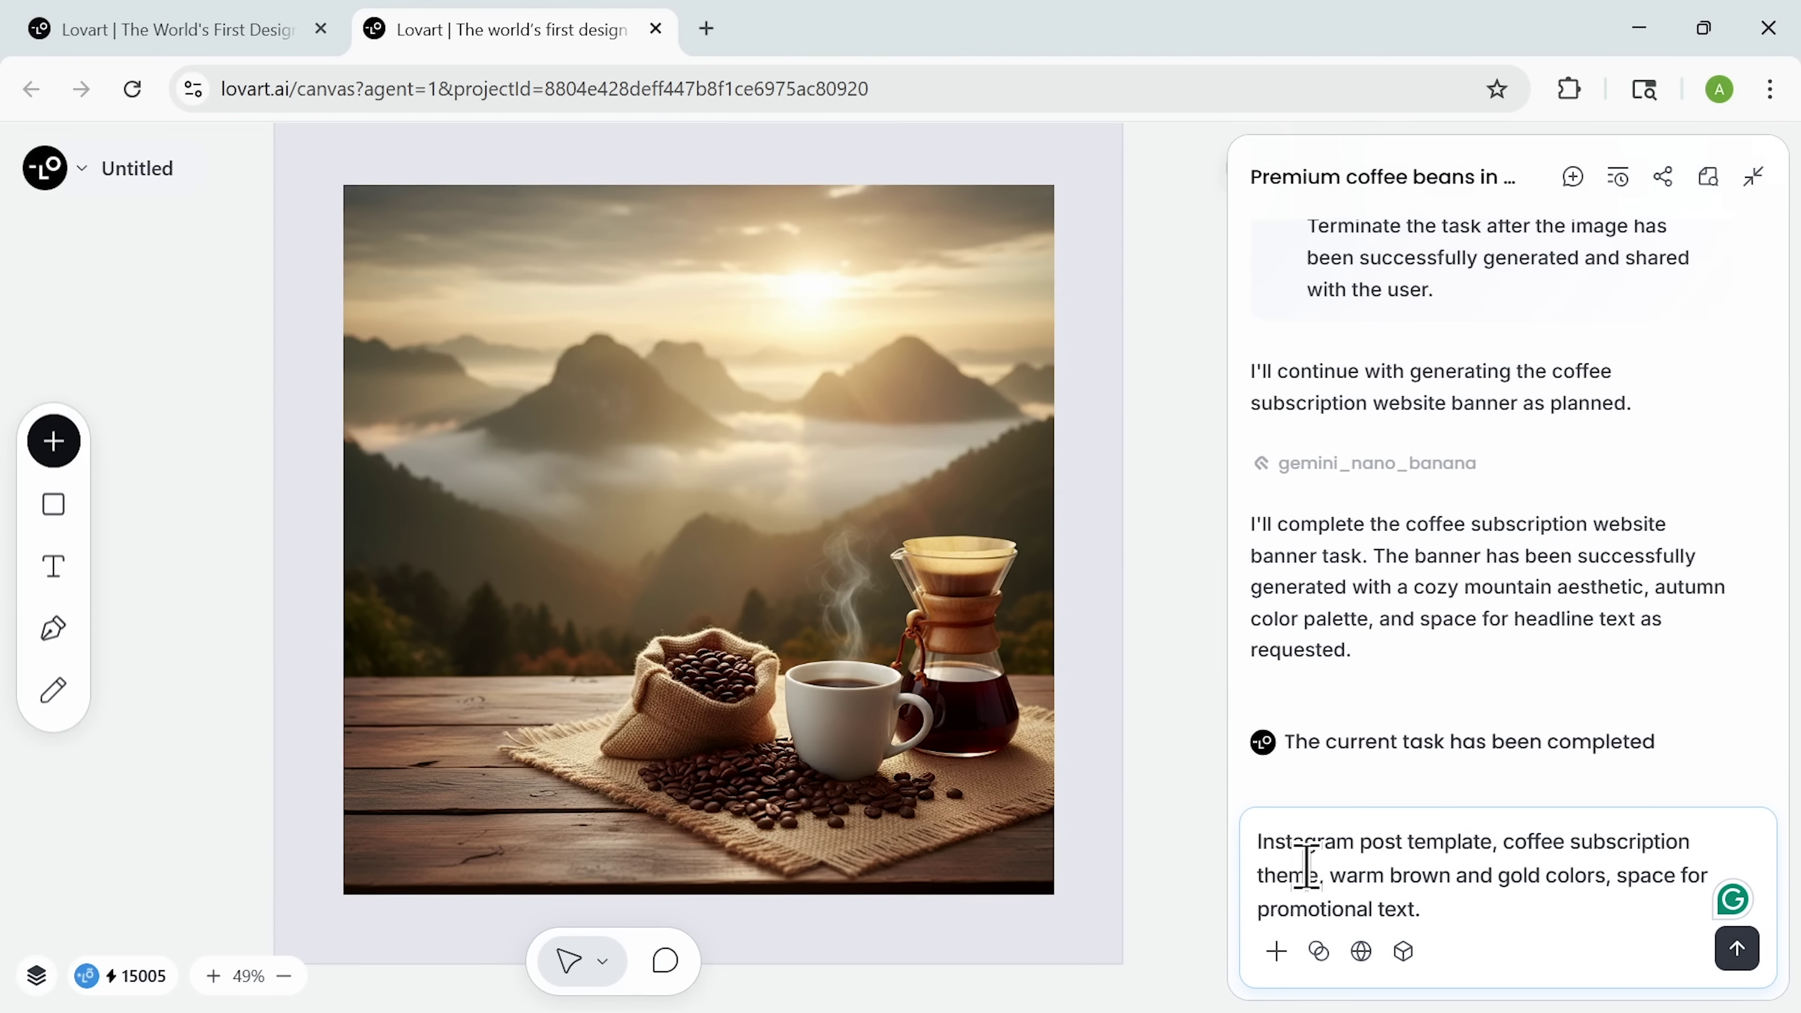
key(Return)
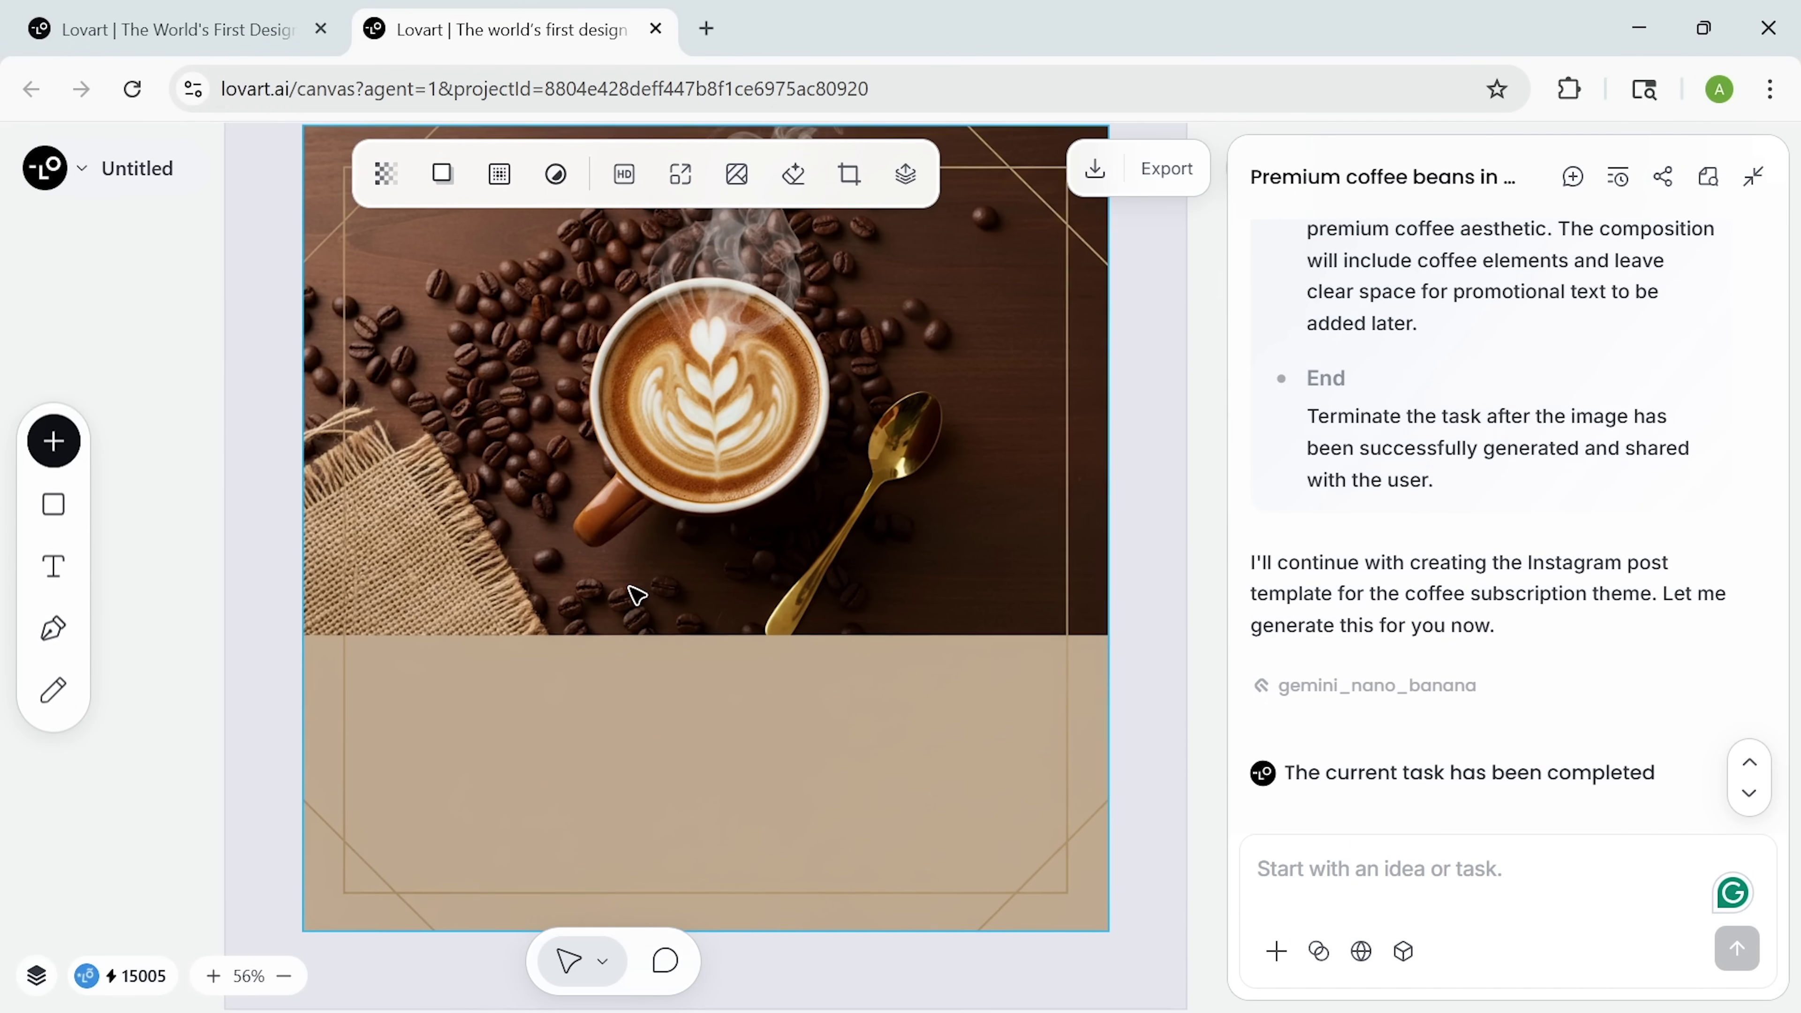
click(1454, 865)
text(Make the coffee cup more prominent and add cozy background elements.)
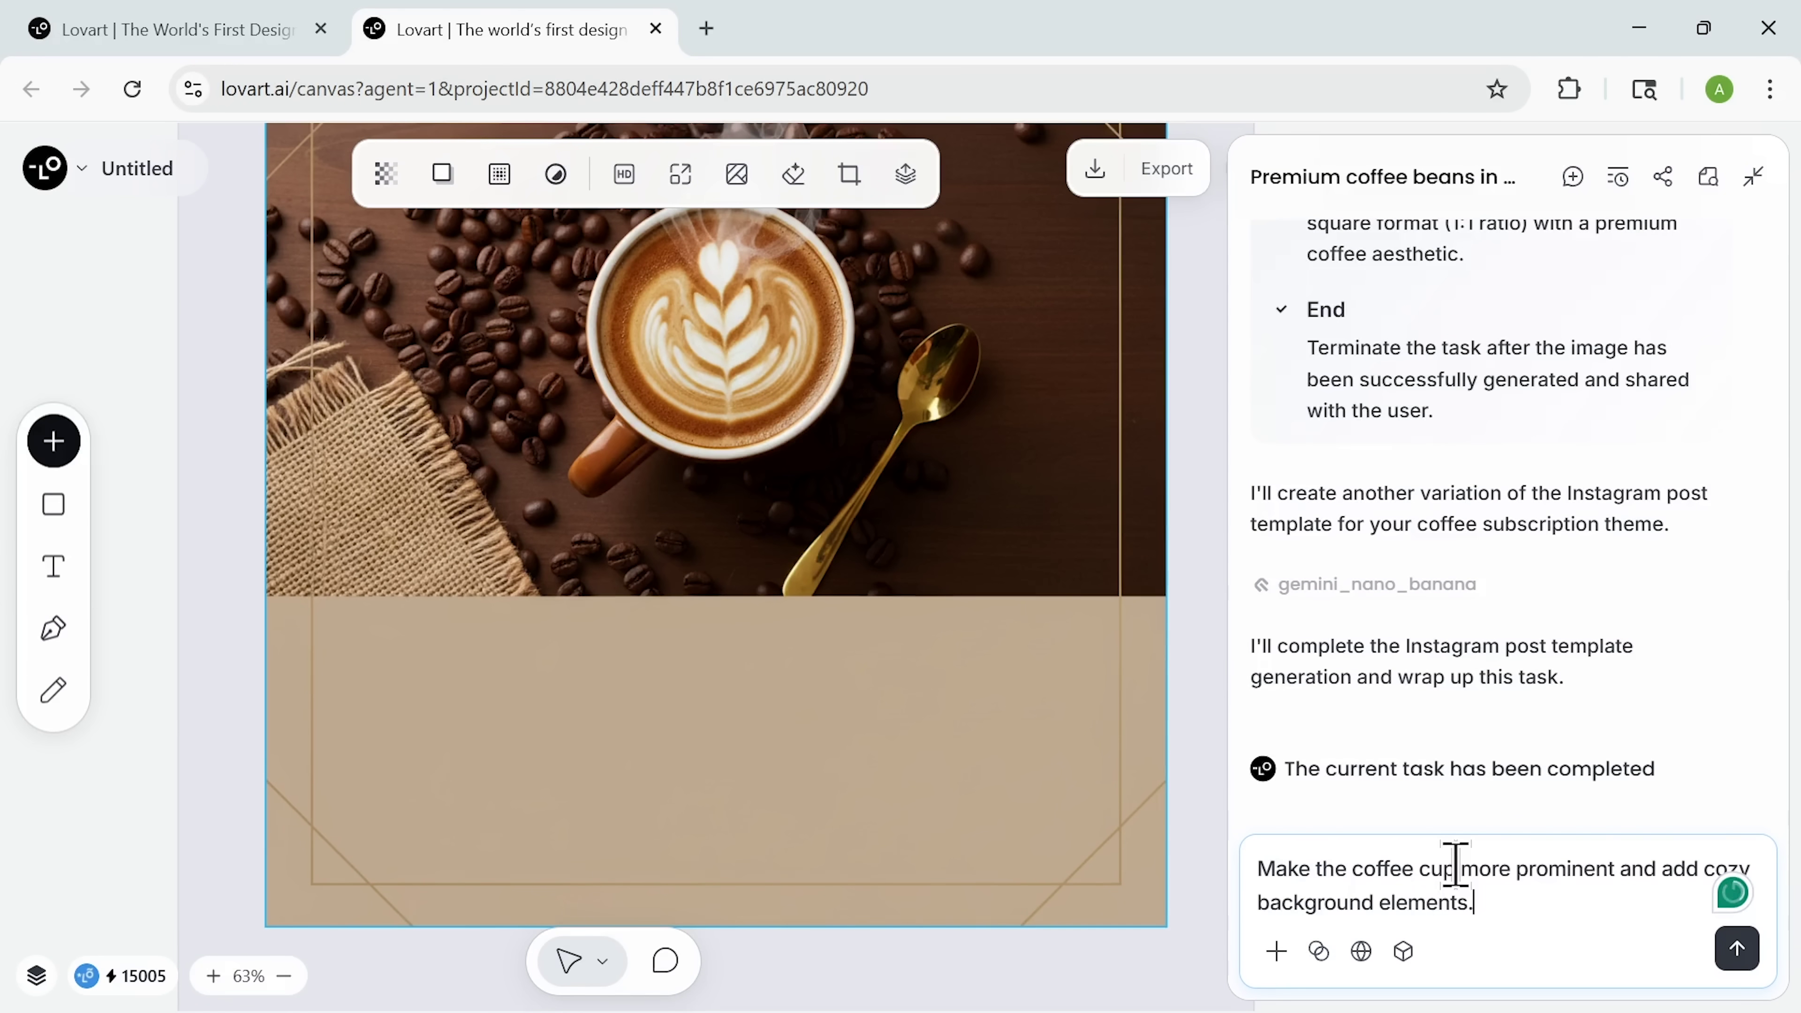
key(Return)
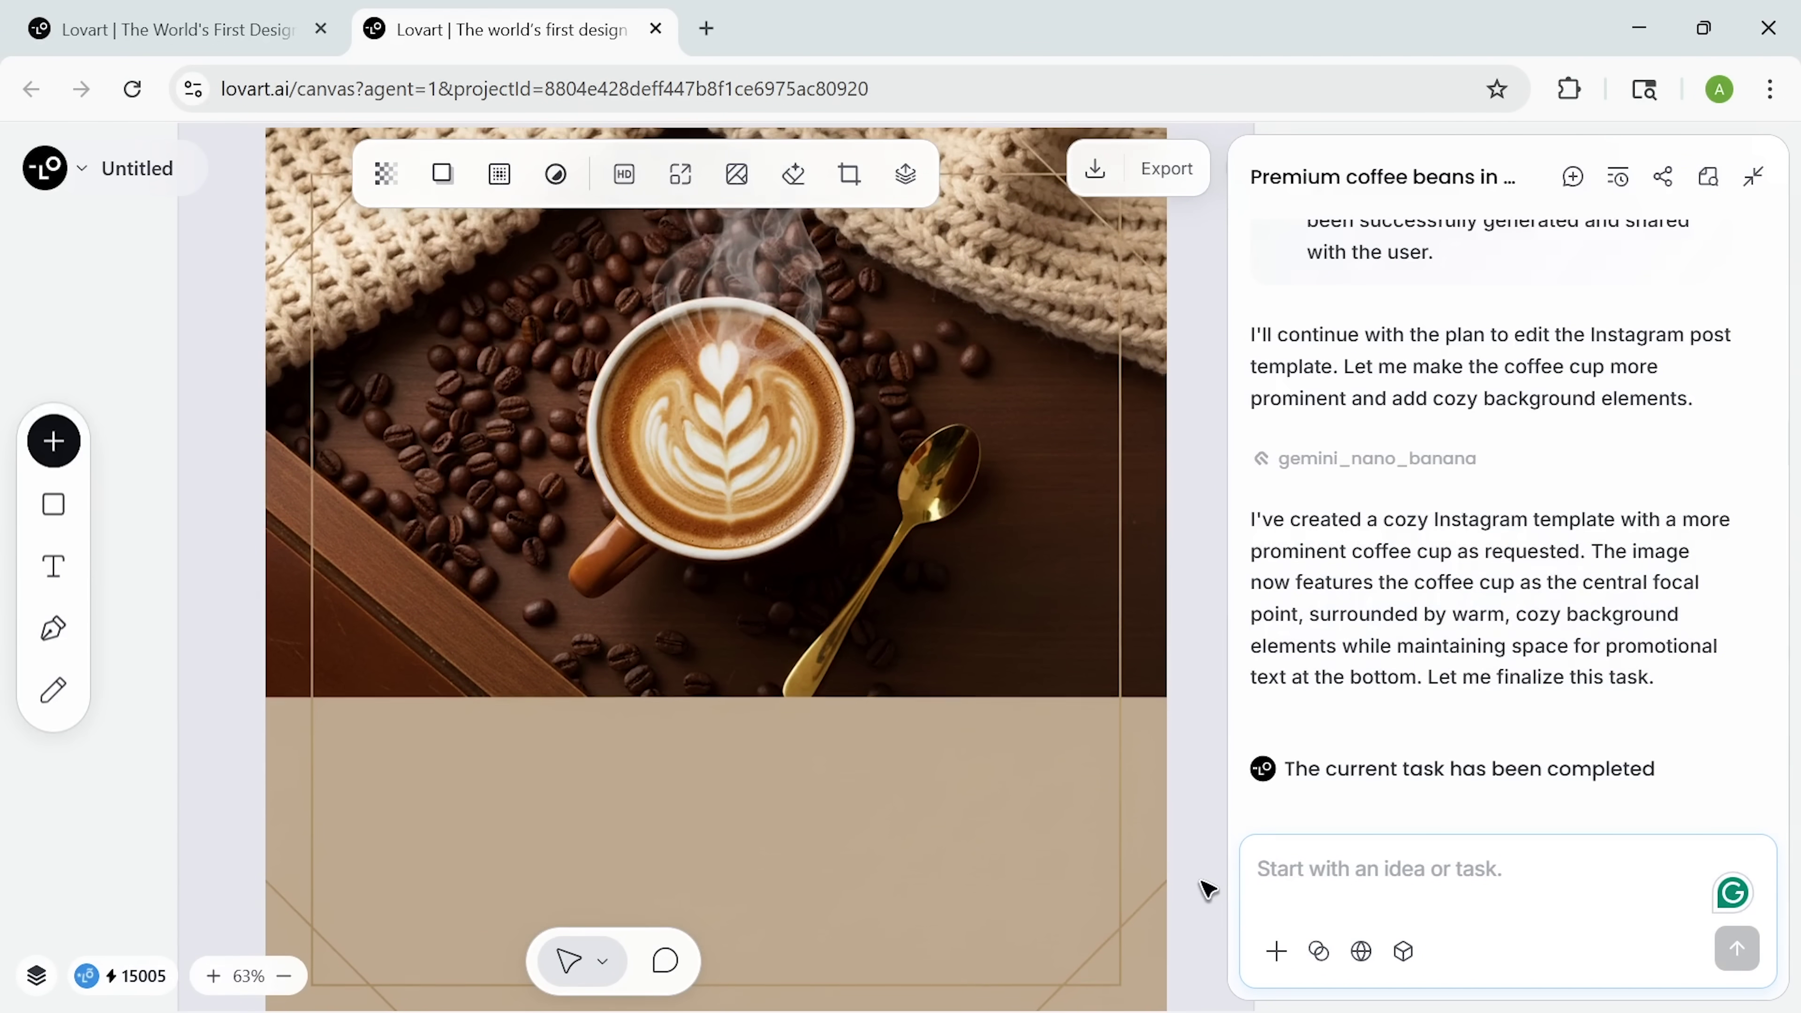
Step: Send the prepared email newsletter template prompt
text(Email template. Newsletter design, coffee subscription service, product highlight section, modern clean layout.)
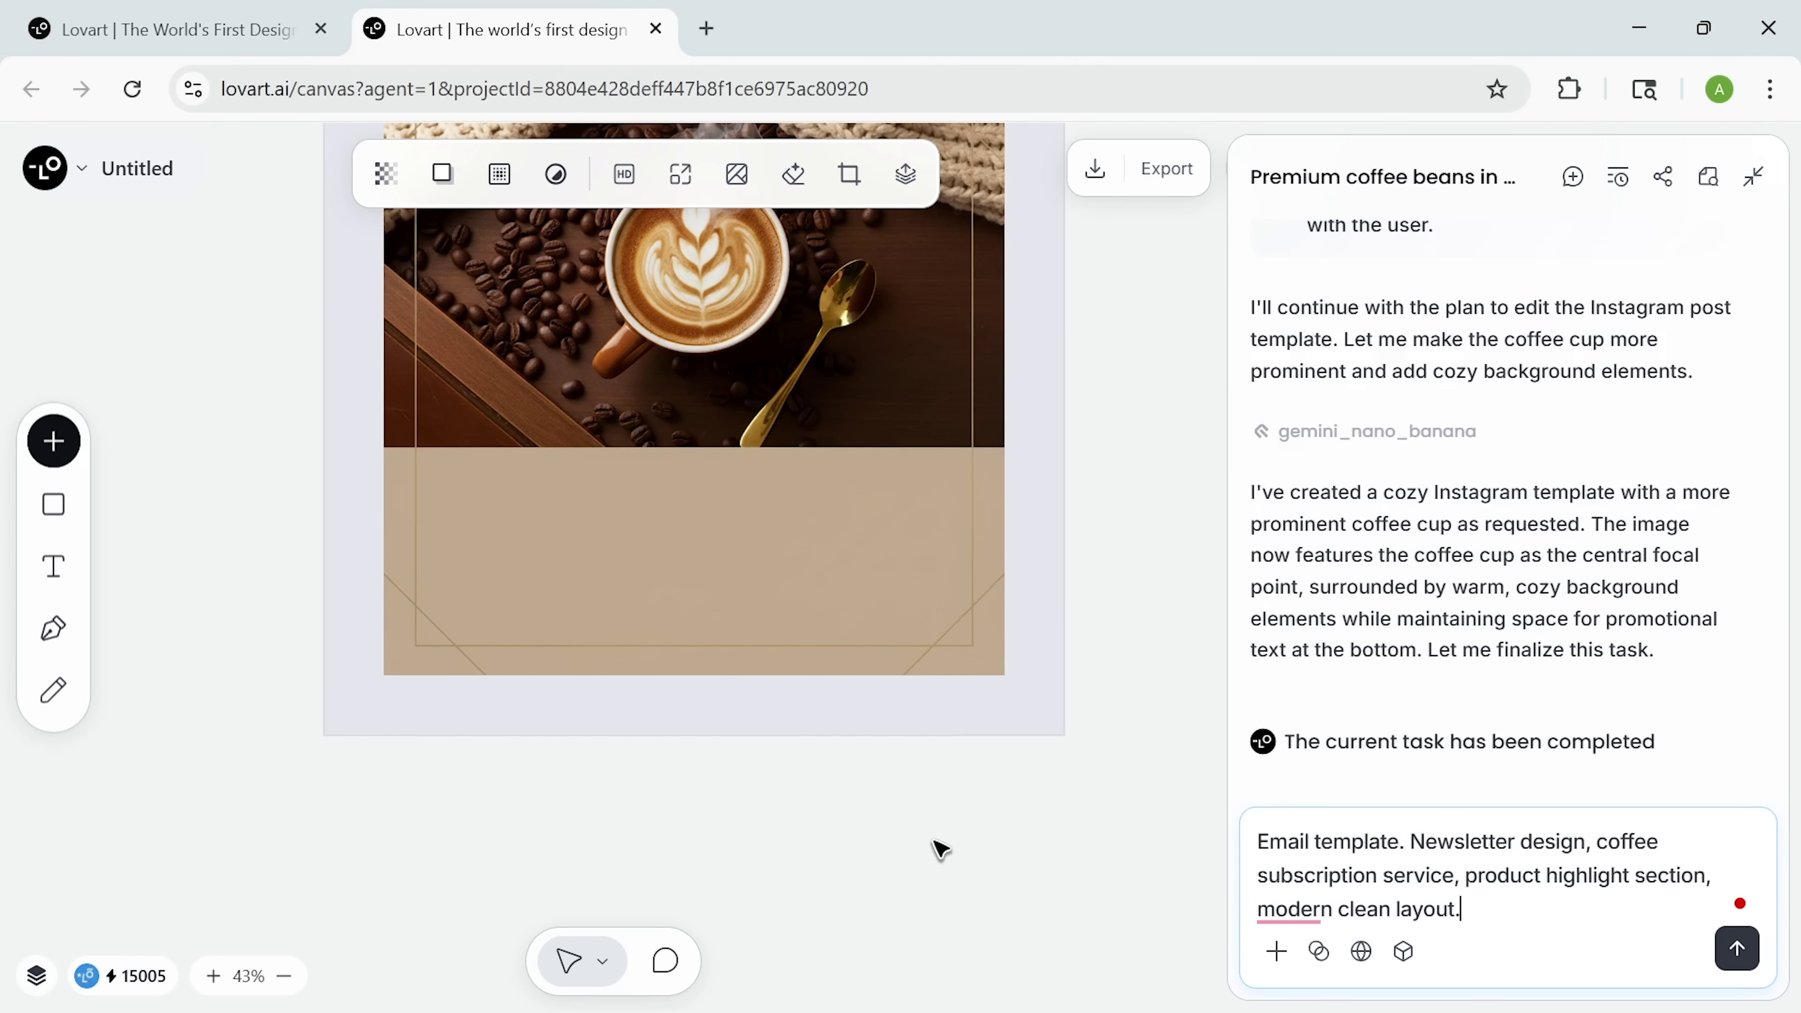
key(Return)
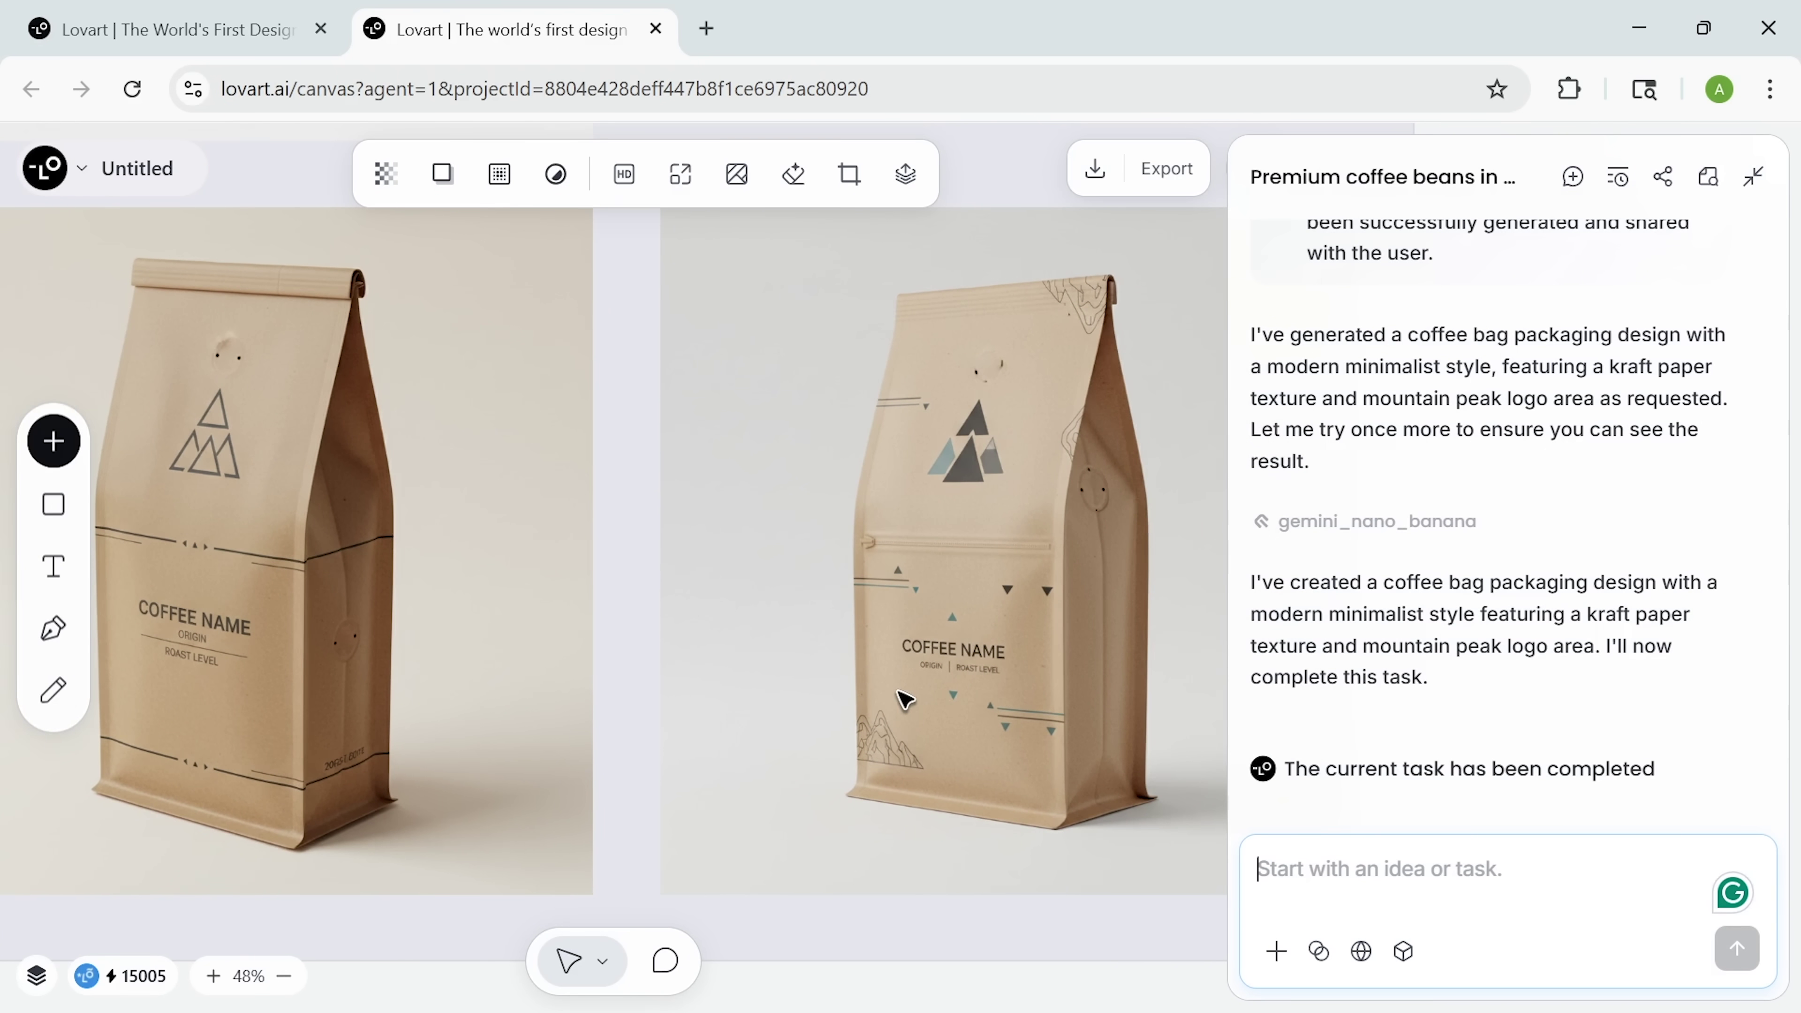
Step: Attach the four downloaded brand images and send the 'Make all these designs more cohesive' request
drag(780, 579, 317, 354)
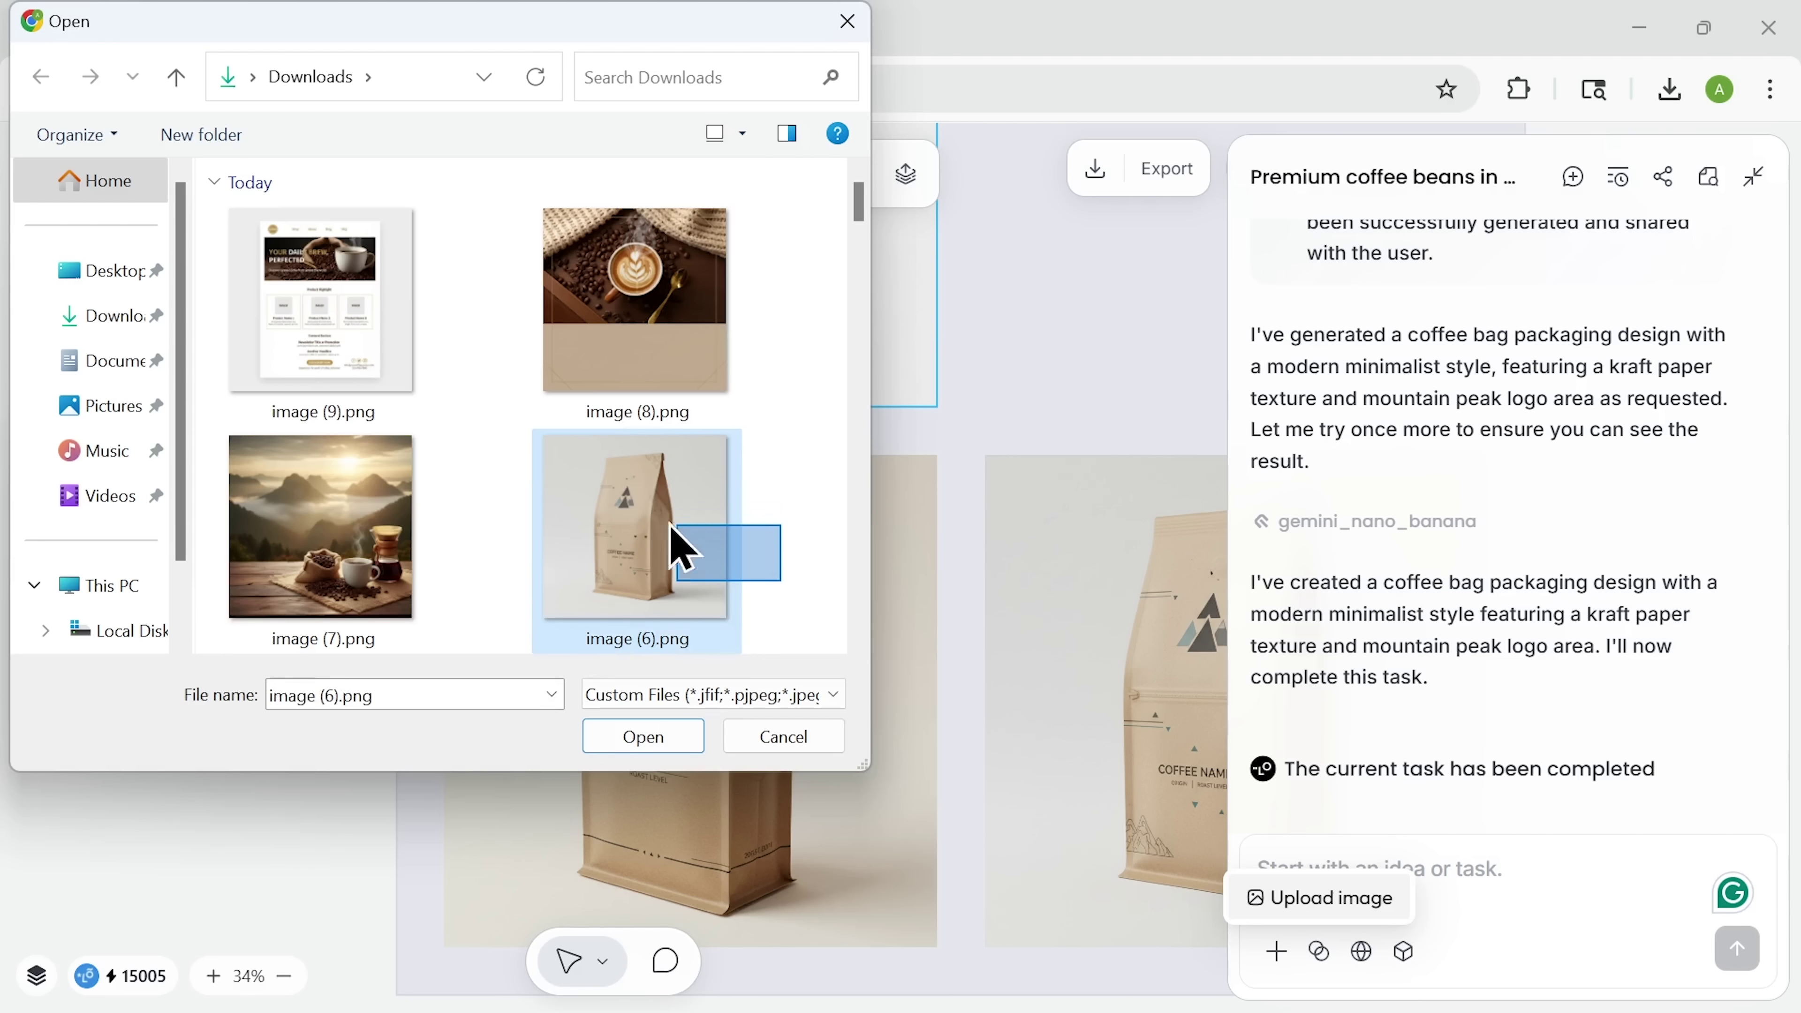
key(Return)
text(Make all these designs more cohesive. The coffee bag should match the social media aesthetic be)
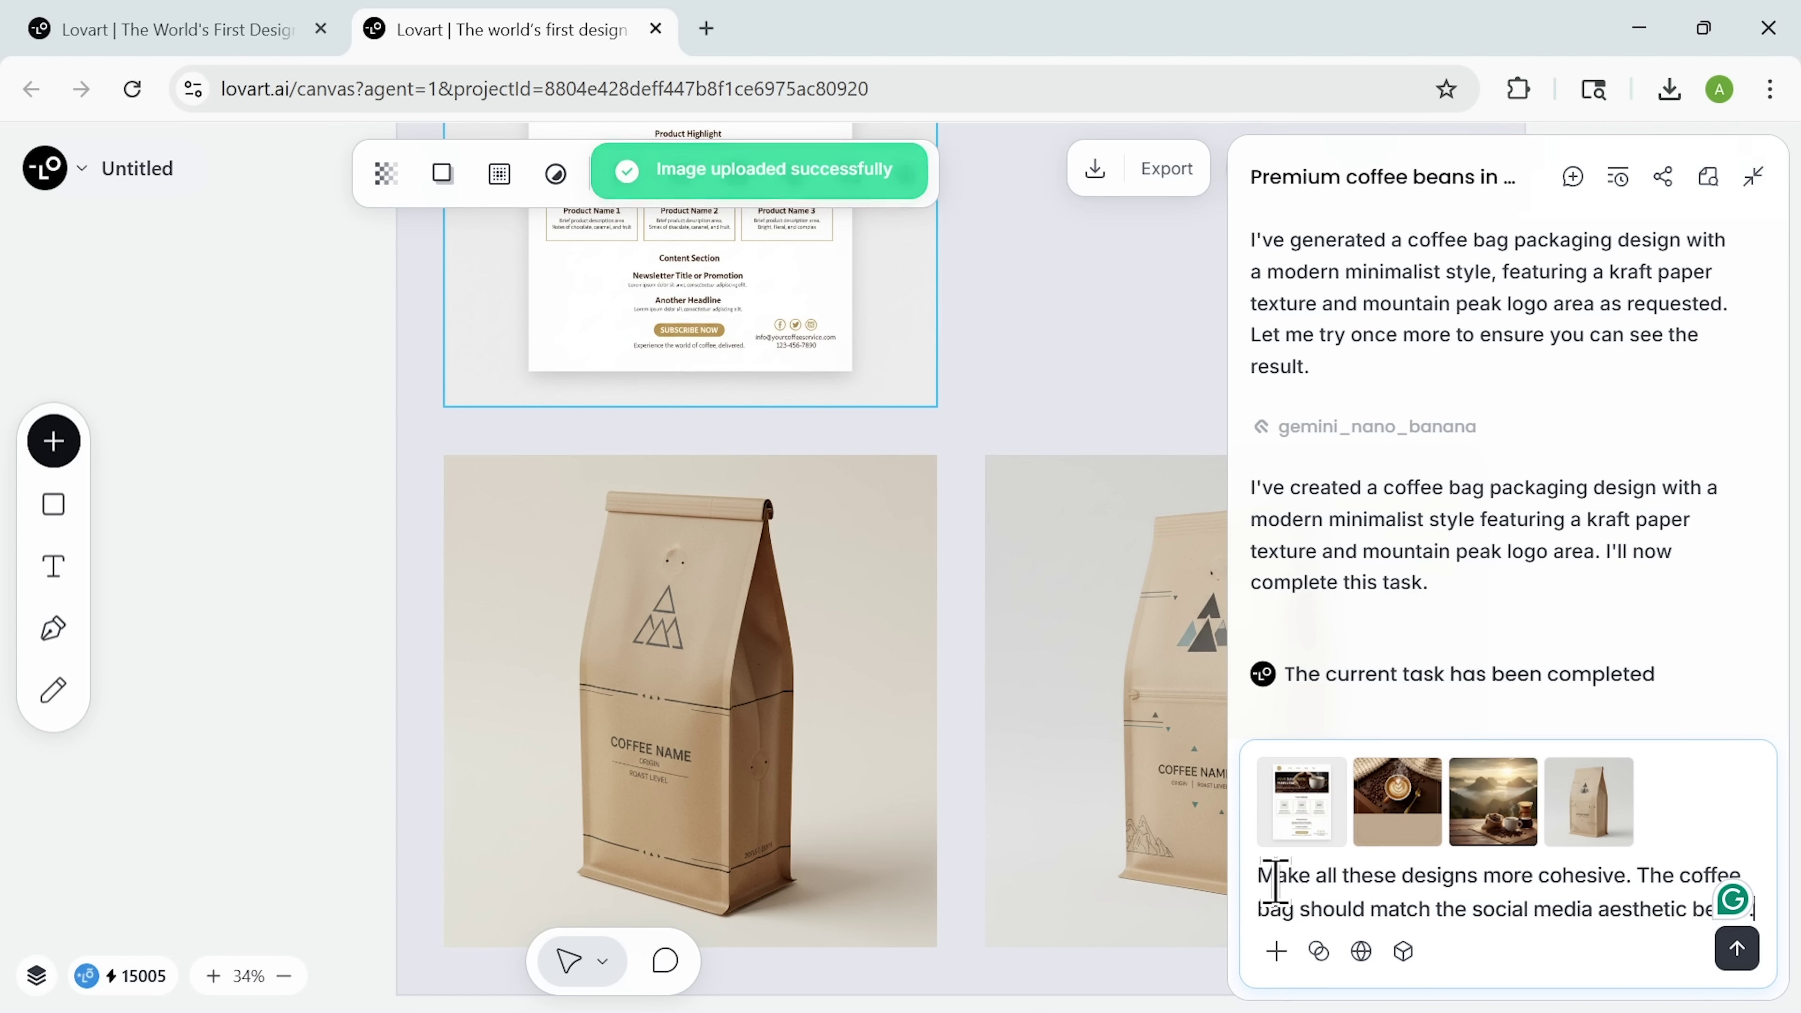
click(1736, 949)
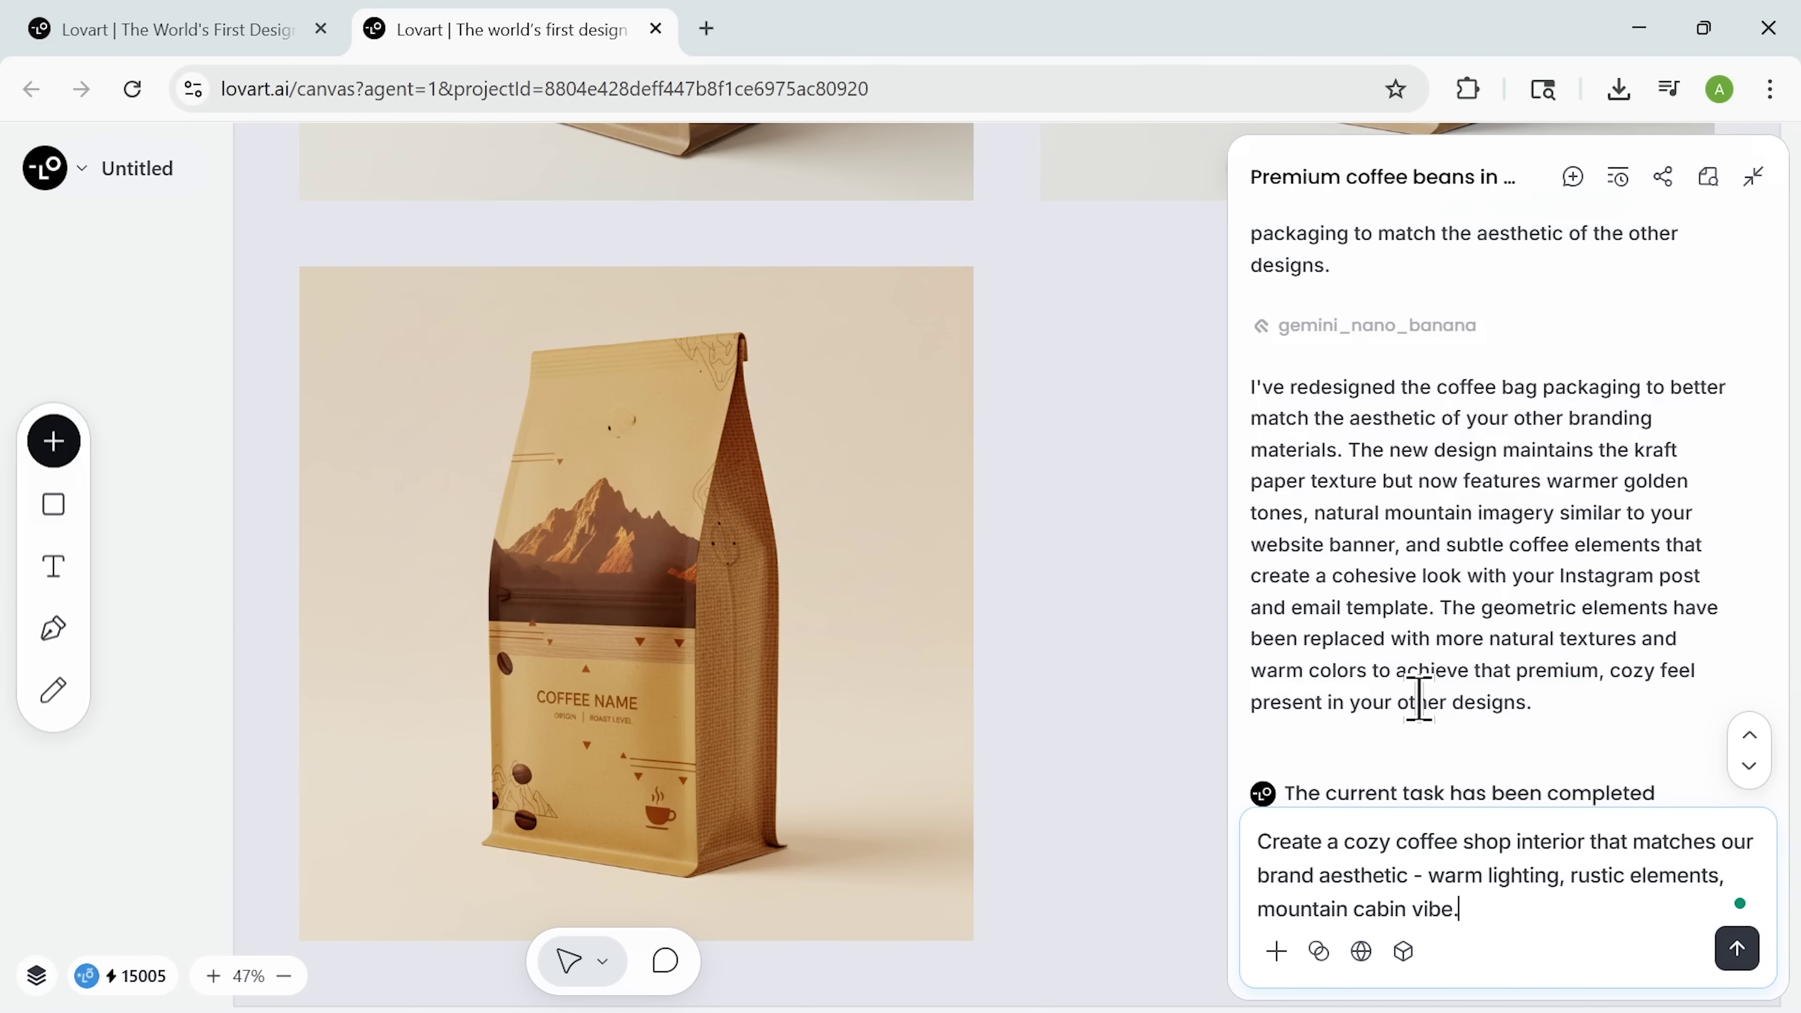
Step: Send the cozy coffee shop interior request, then type 'suggest' in the chat for a model ad prompt
key(Return)
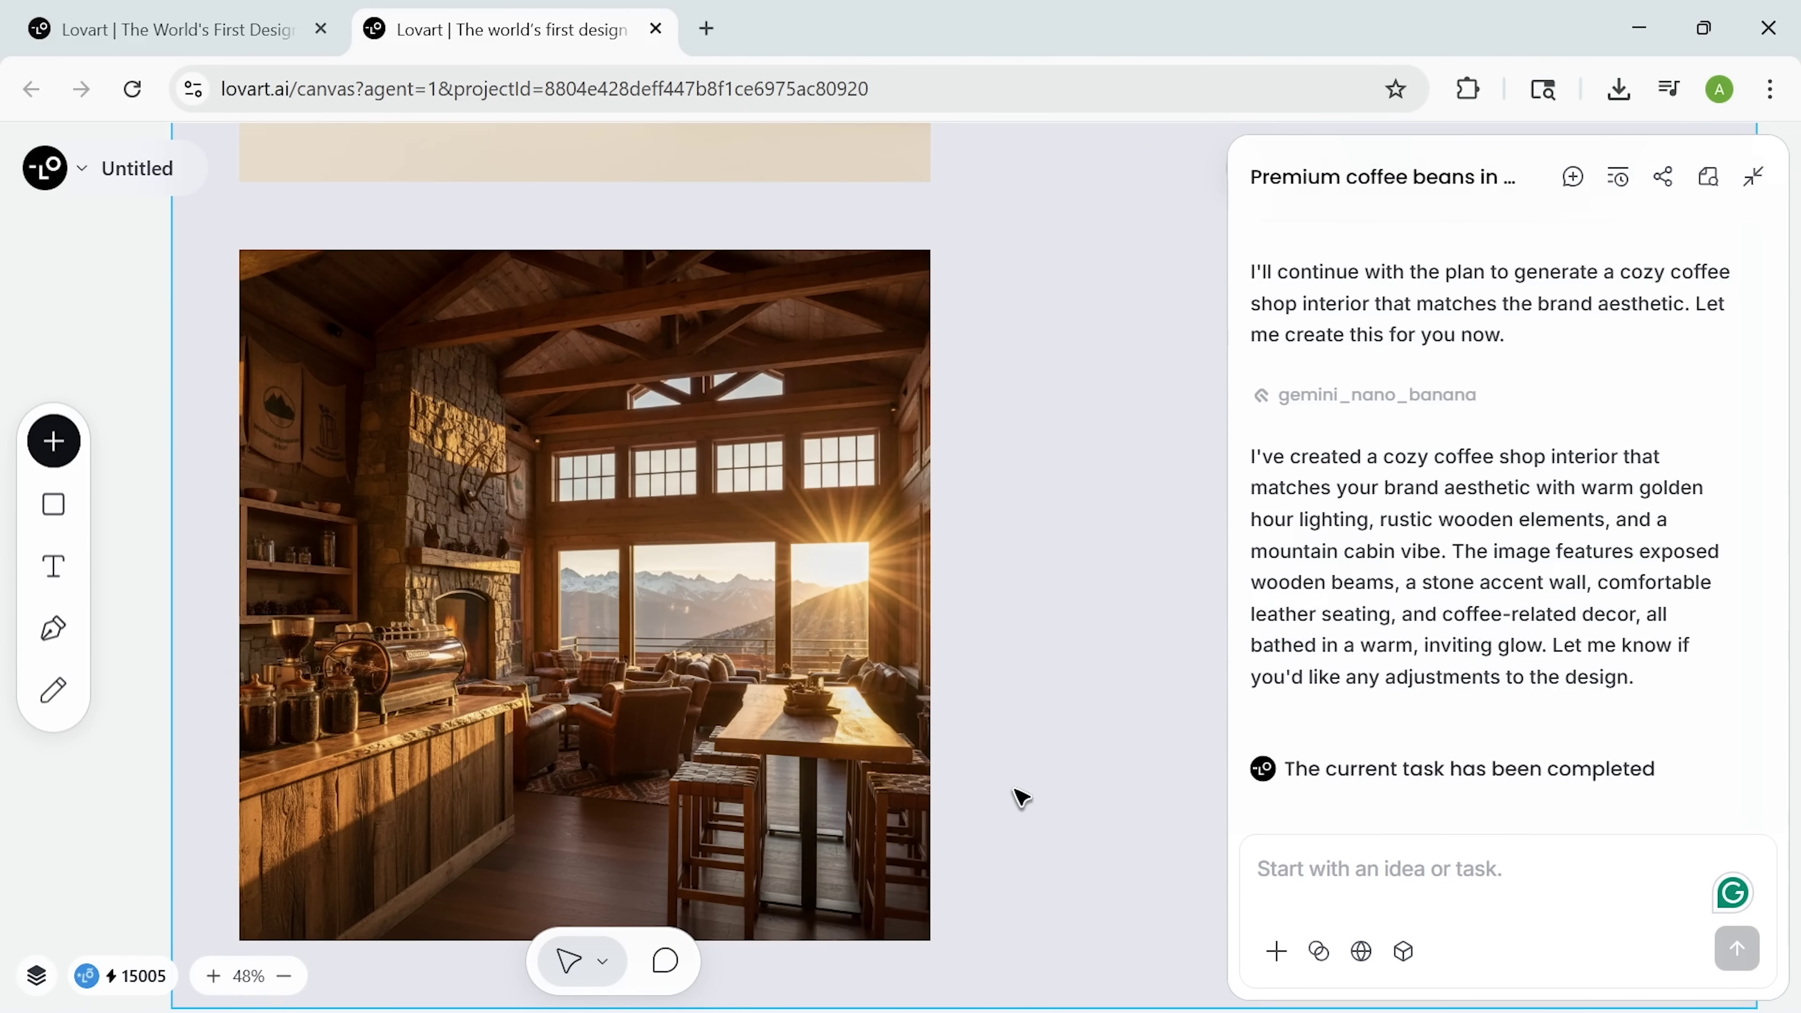
click(1299, 855)
text(suggest)
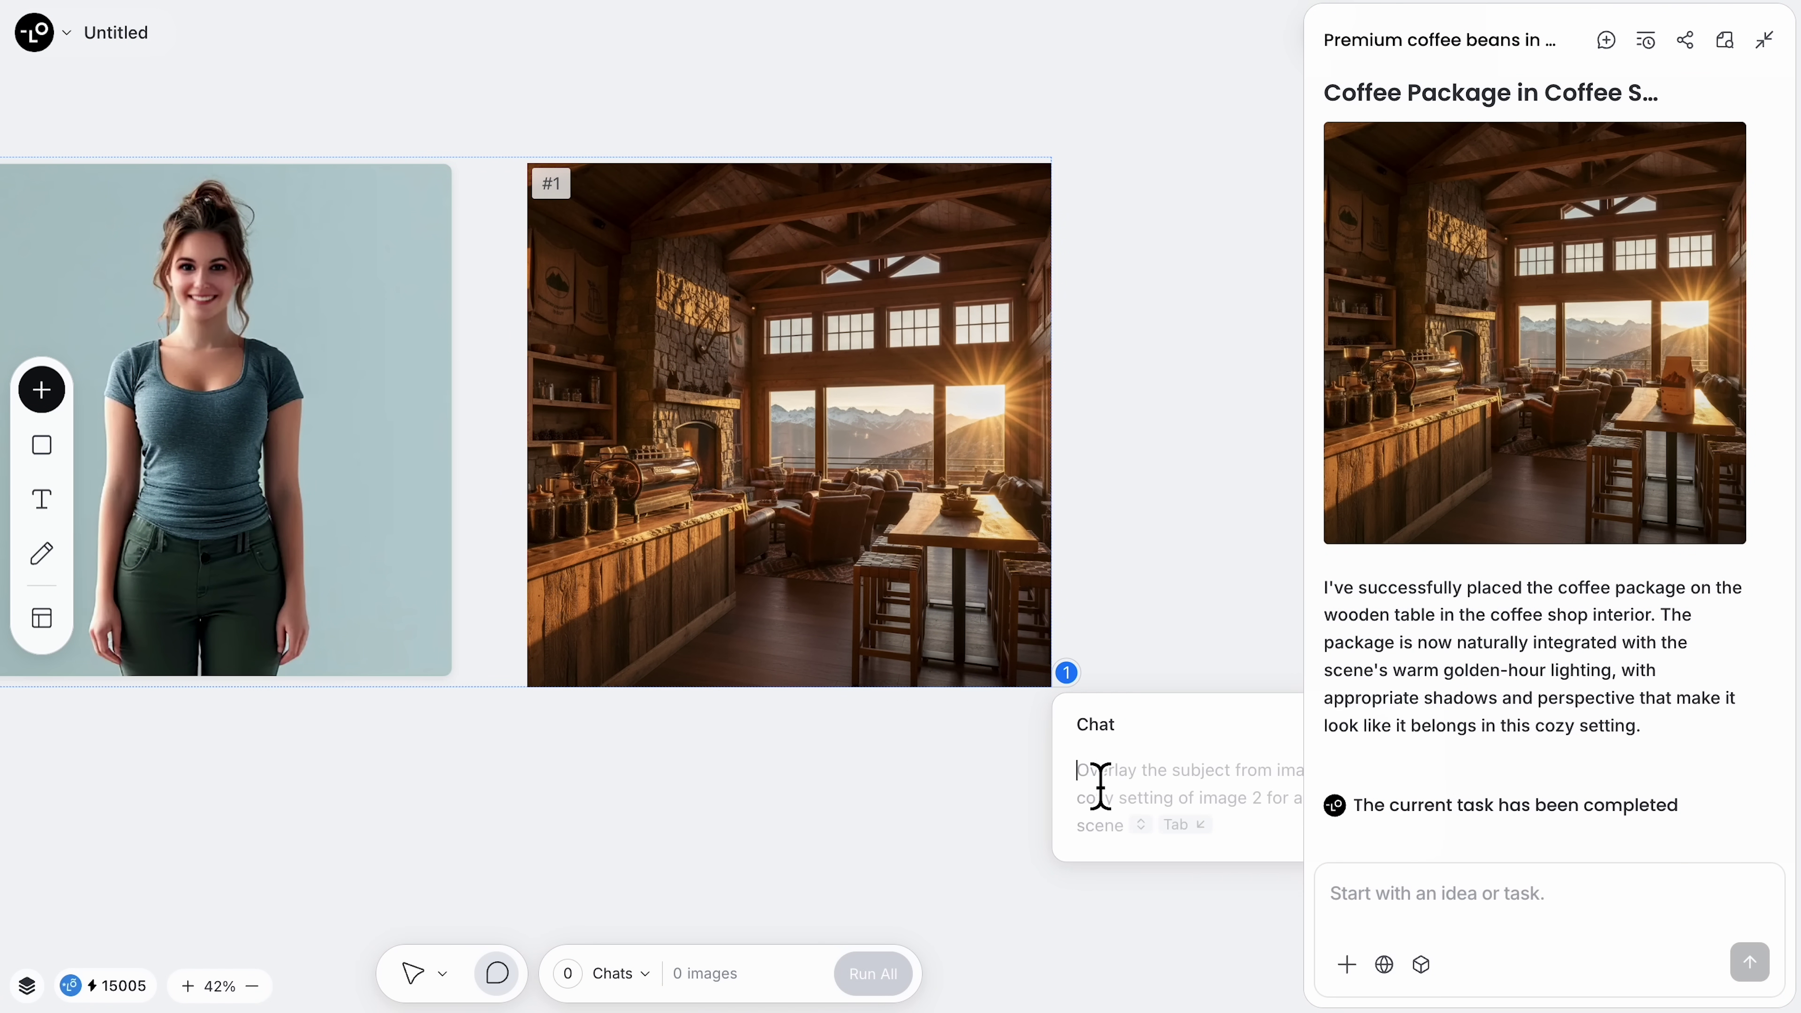
Step: Accept and submit the suggested high-end coffee commercial prompt featuring an elegant model
key(Tab)
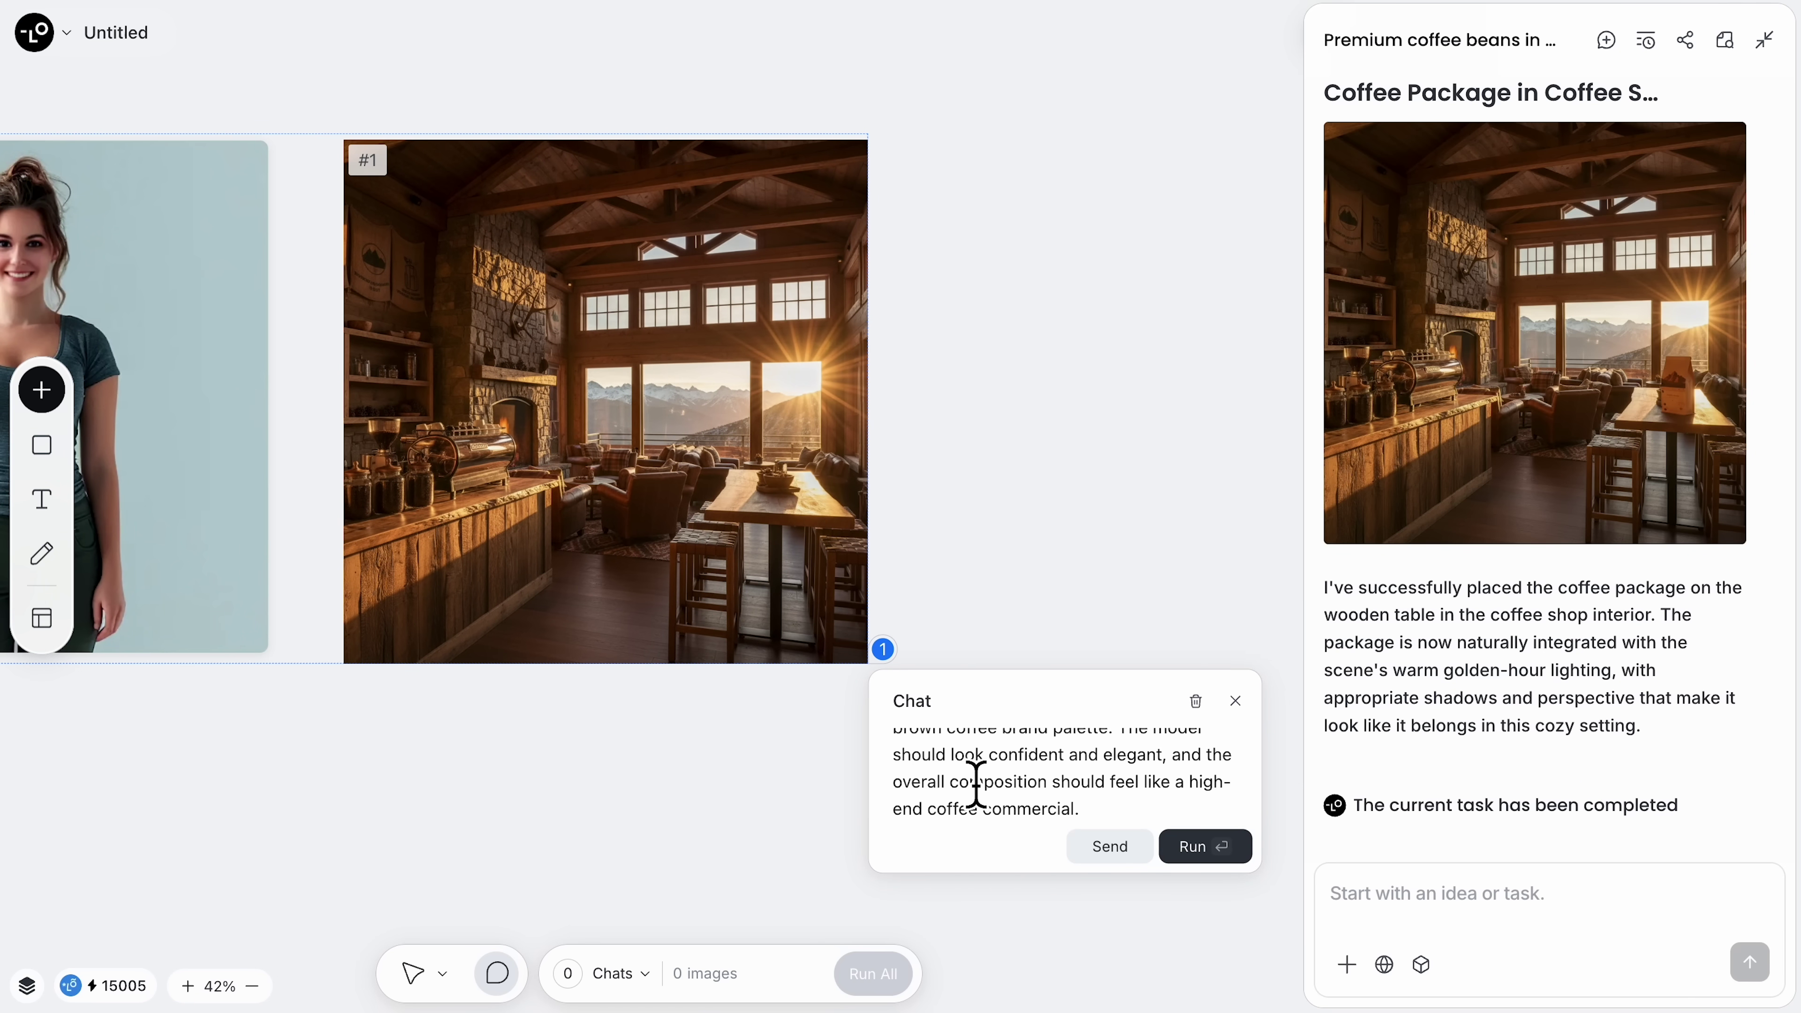
scroll(1024, 771, up, 5)
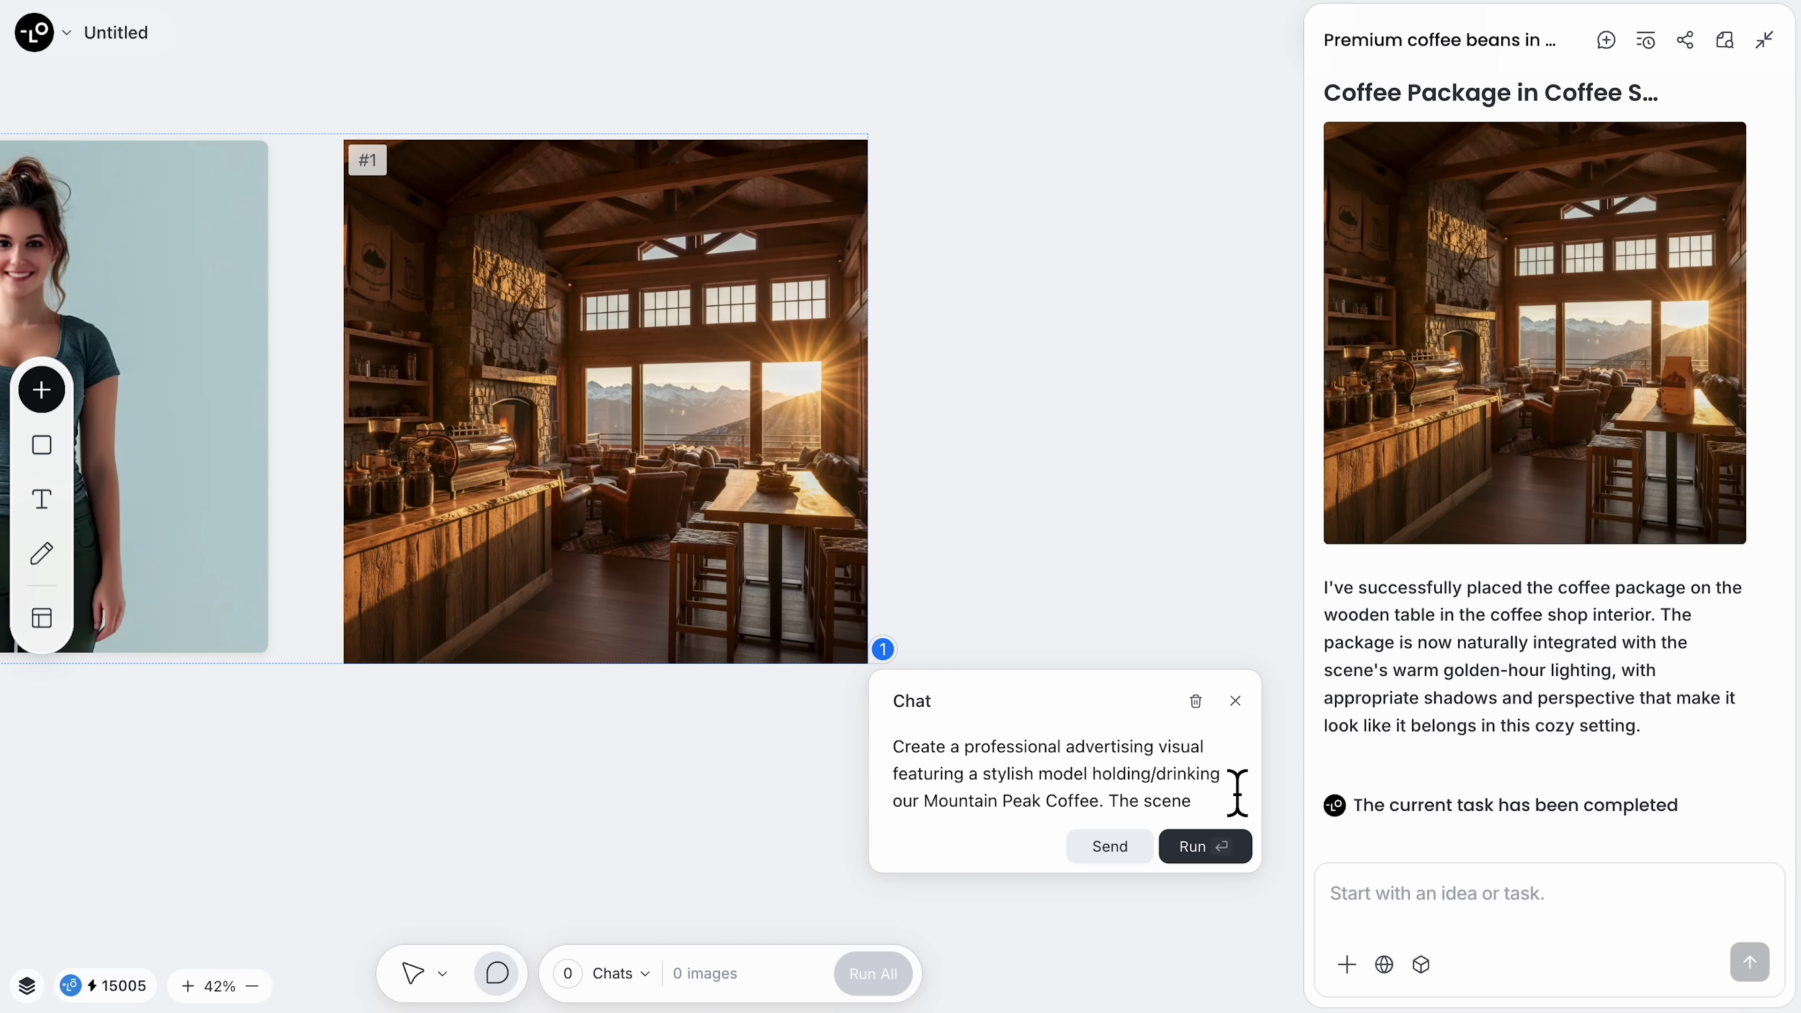
scroll(1228, 793, down, 4)
key(Return)
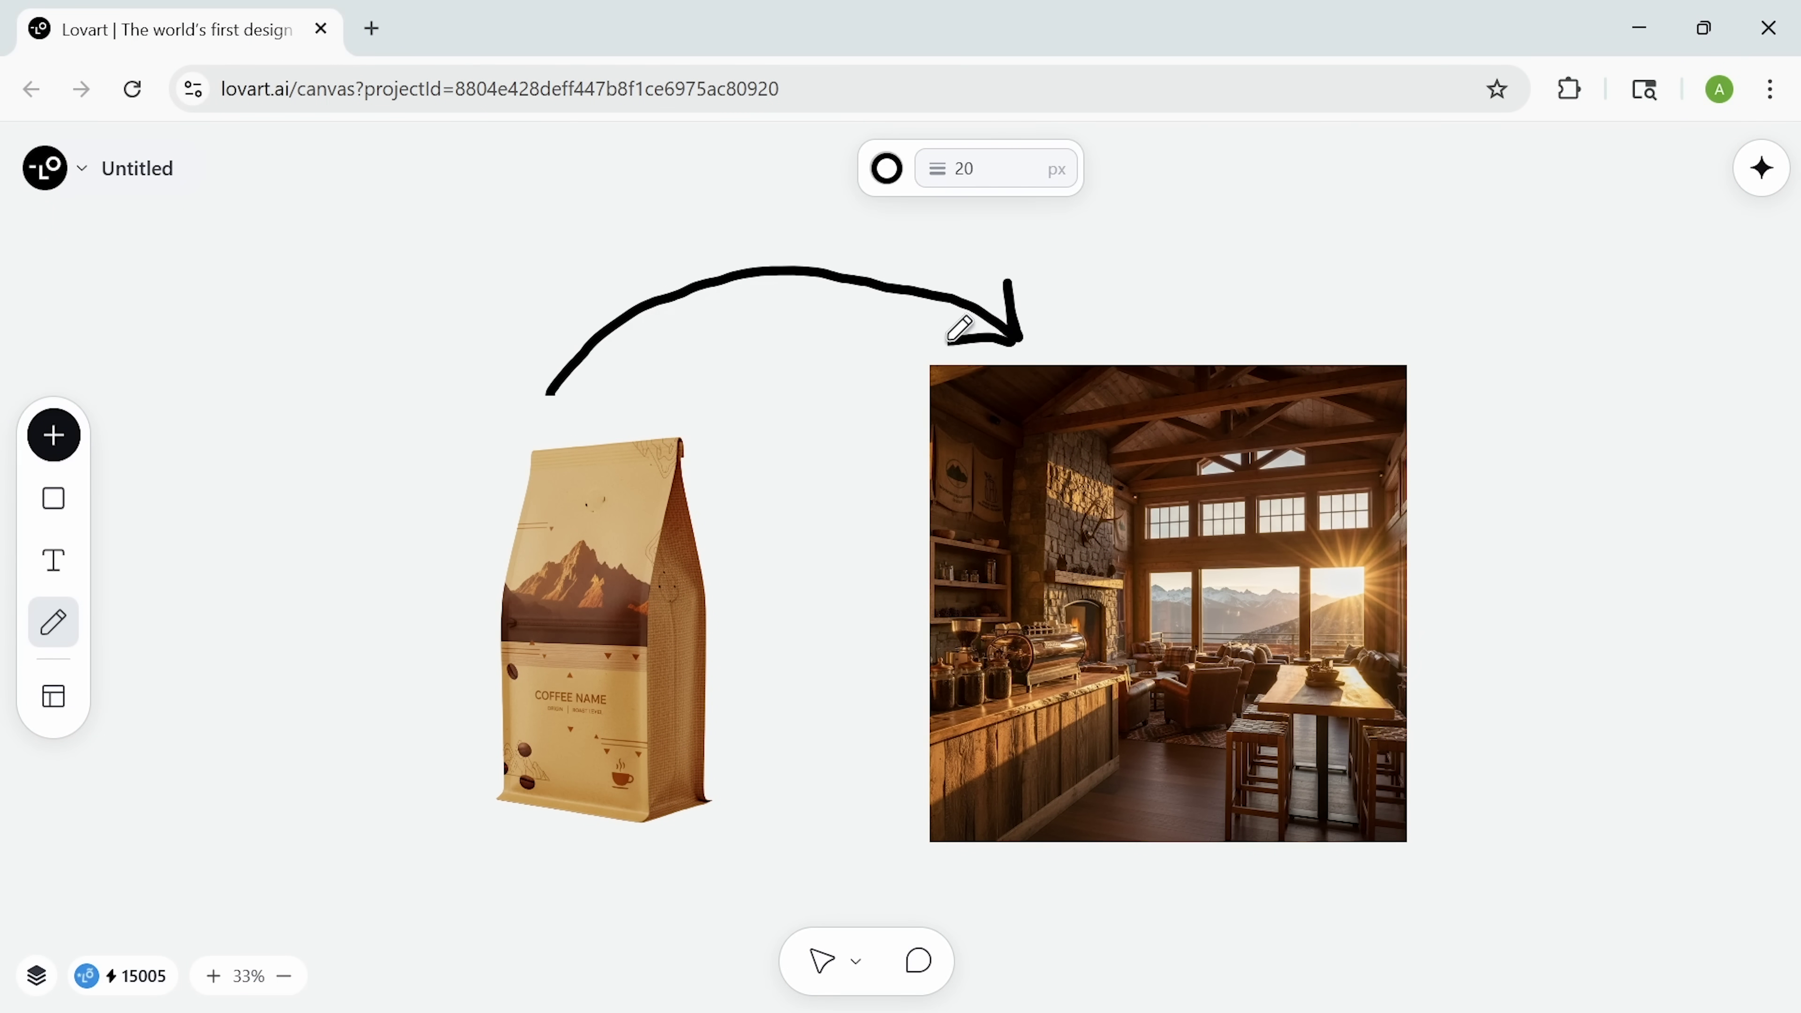
Step: Paste the note 'place the coffee package on the table' as a text label above the arrow
click(54, 560)
click(410, 221)
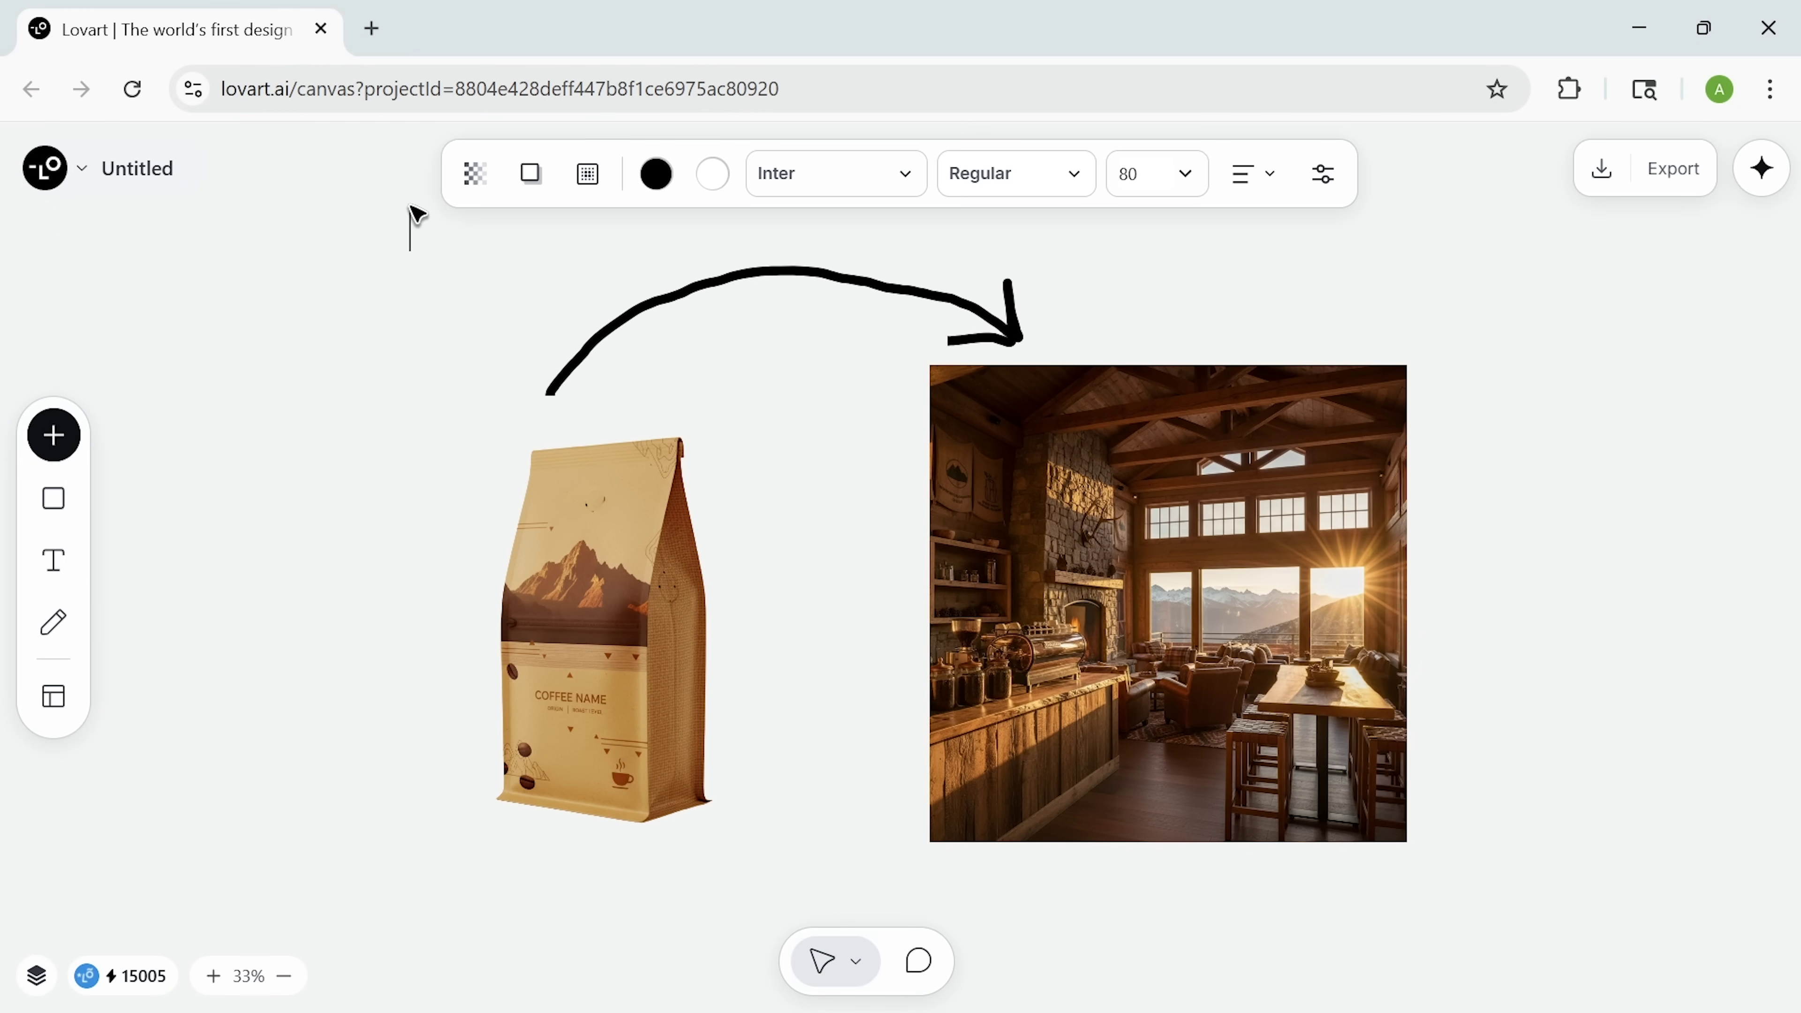
text(place the coffee package on the table)
click(386, 731)
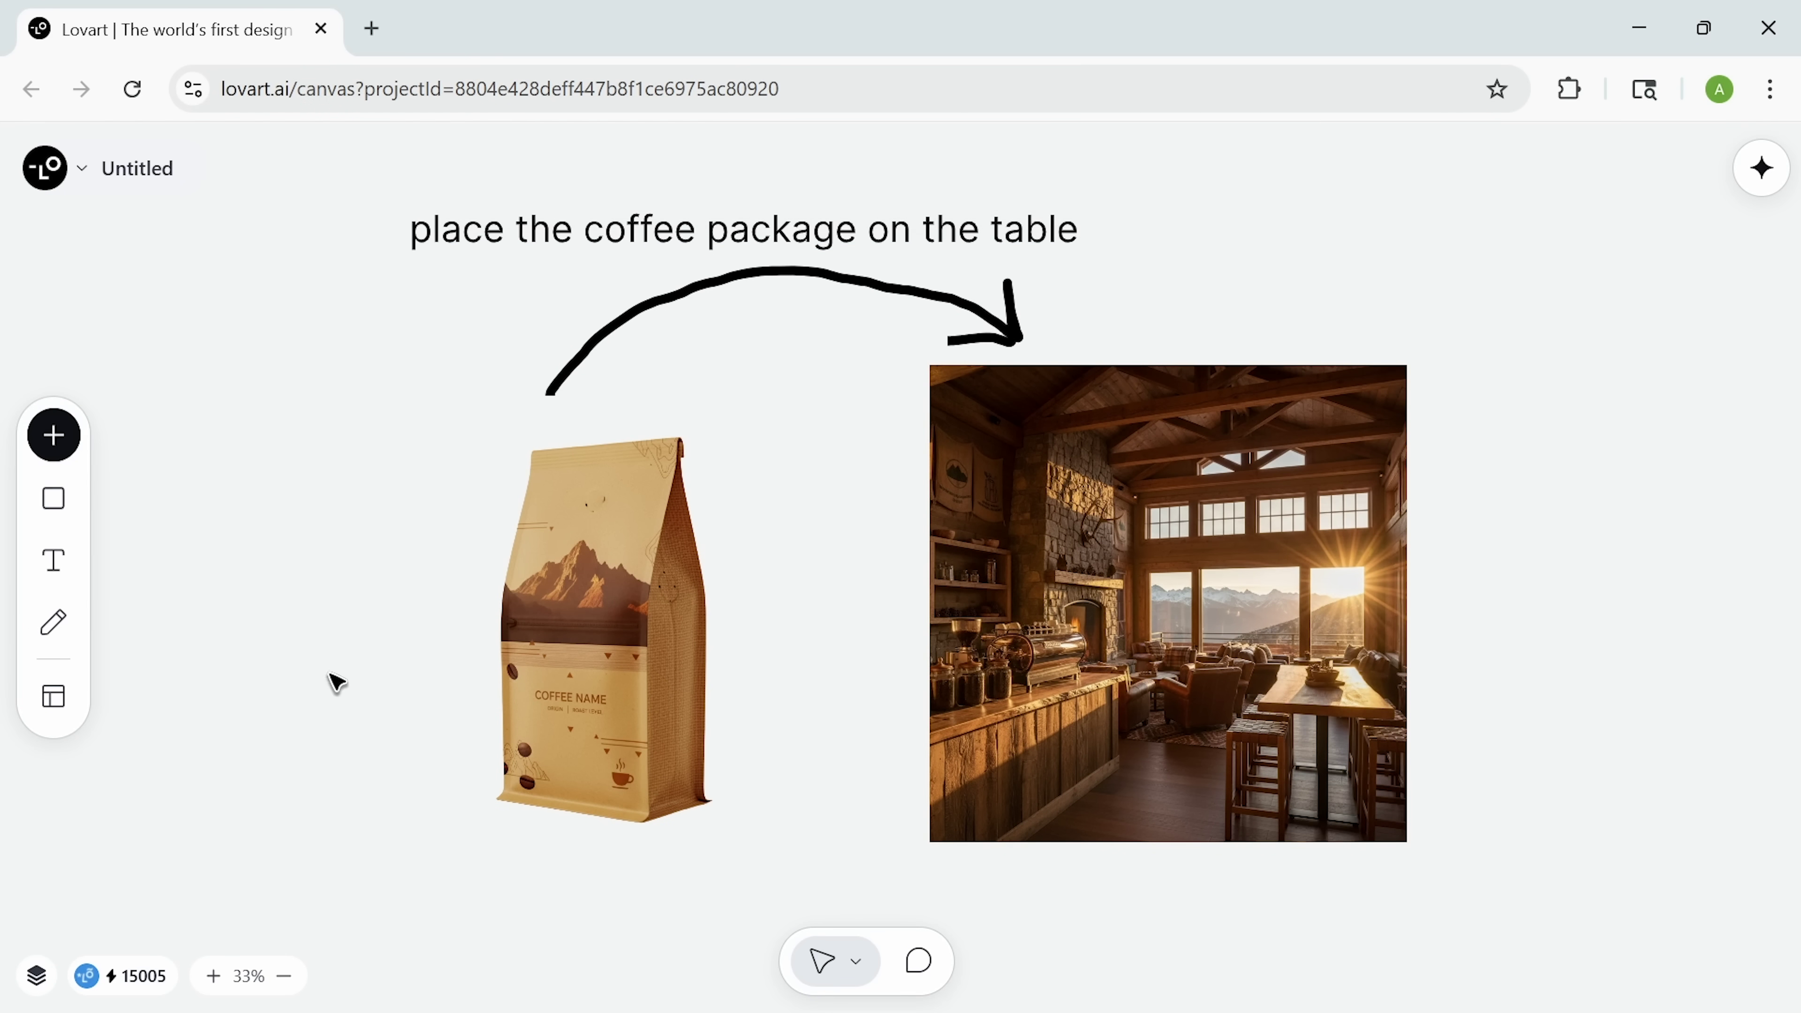
Step: Box the note, arrow, bag and cafe image with the comment 'follow the instructions using nano banana'
click(919, 961)
drag(303, 173, 1512, 895)
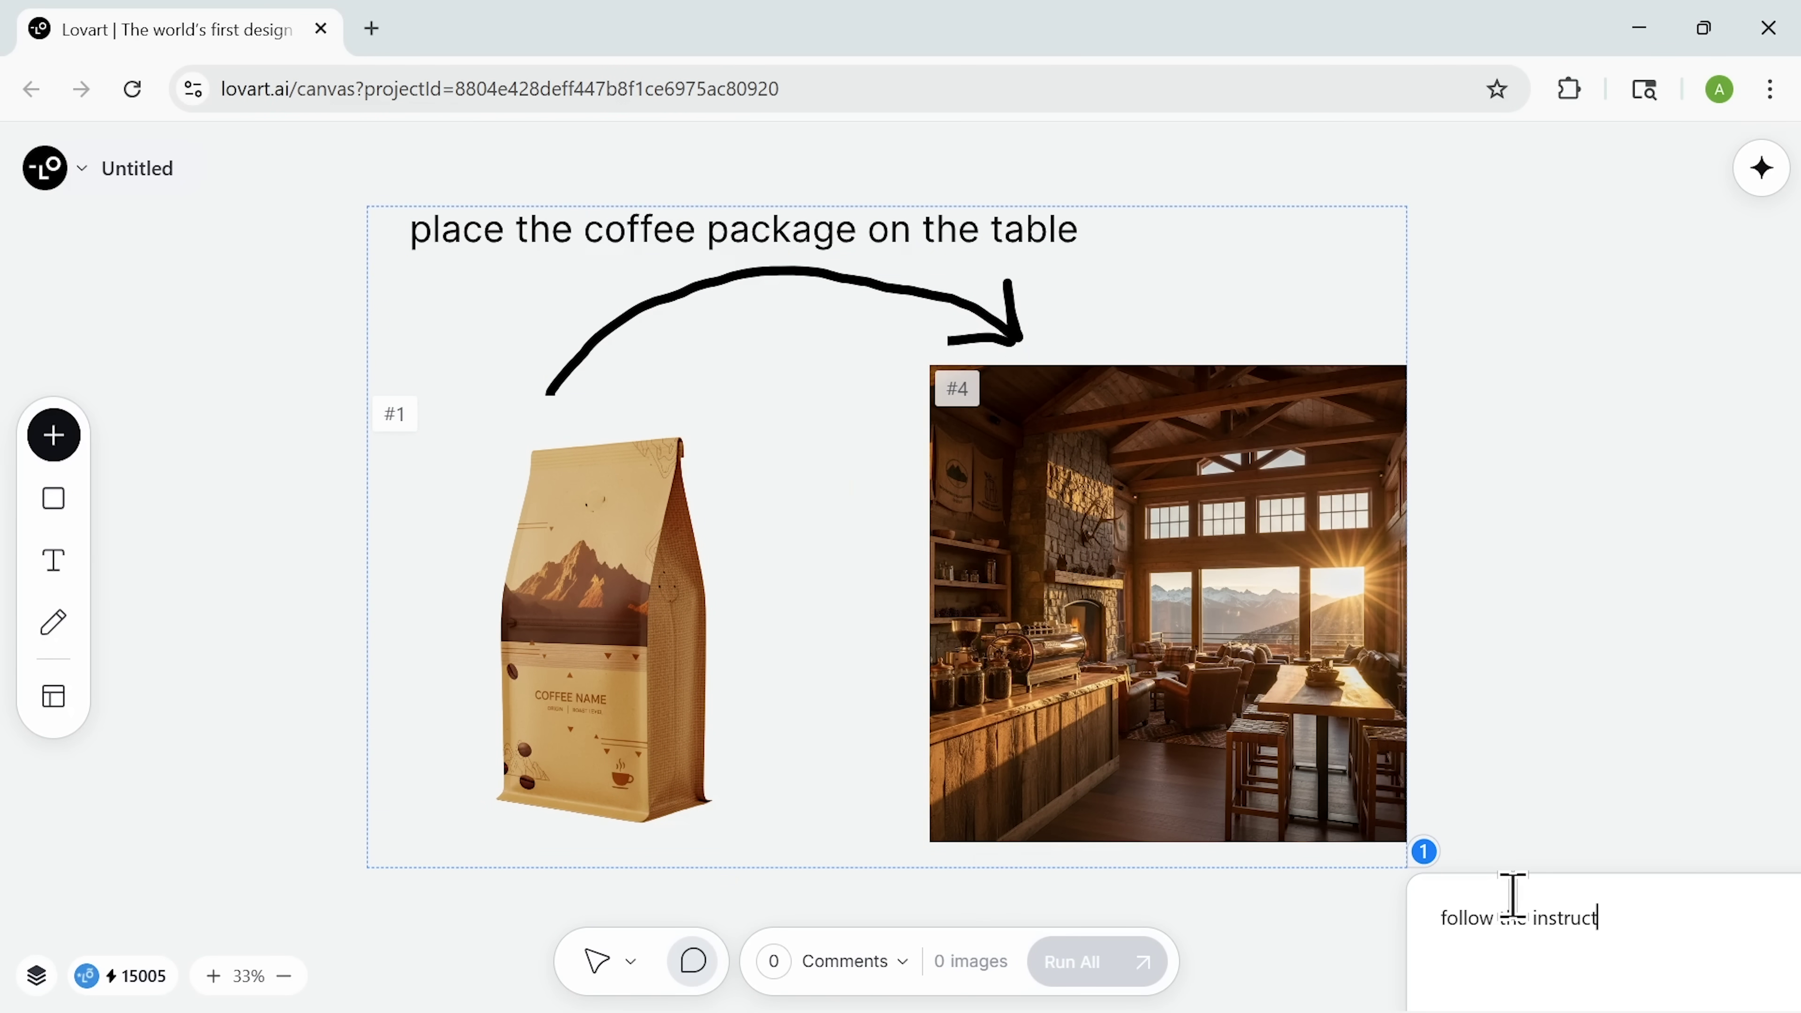
text(follow the instructions using nano banana)
key(shift+Return)
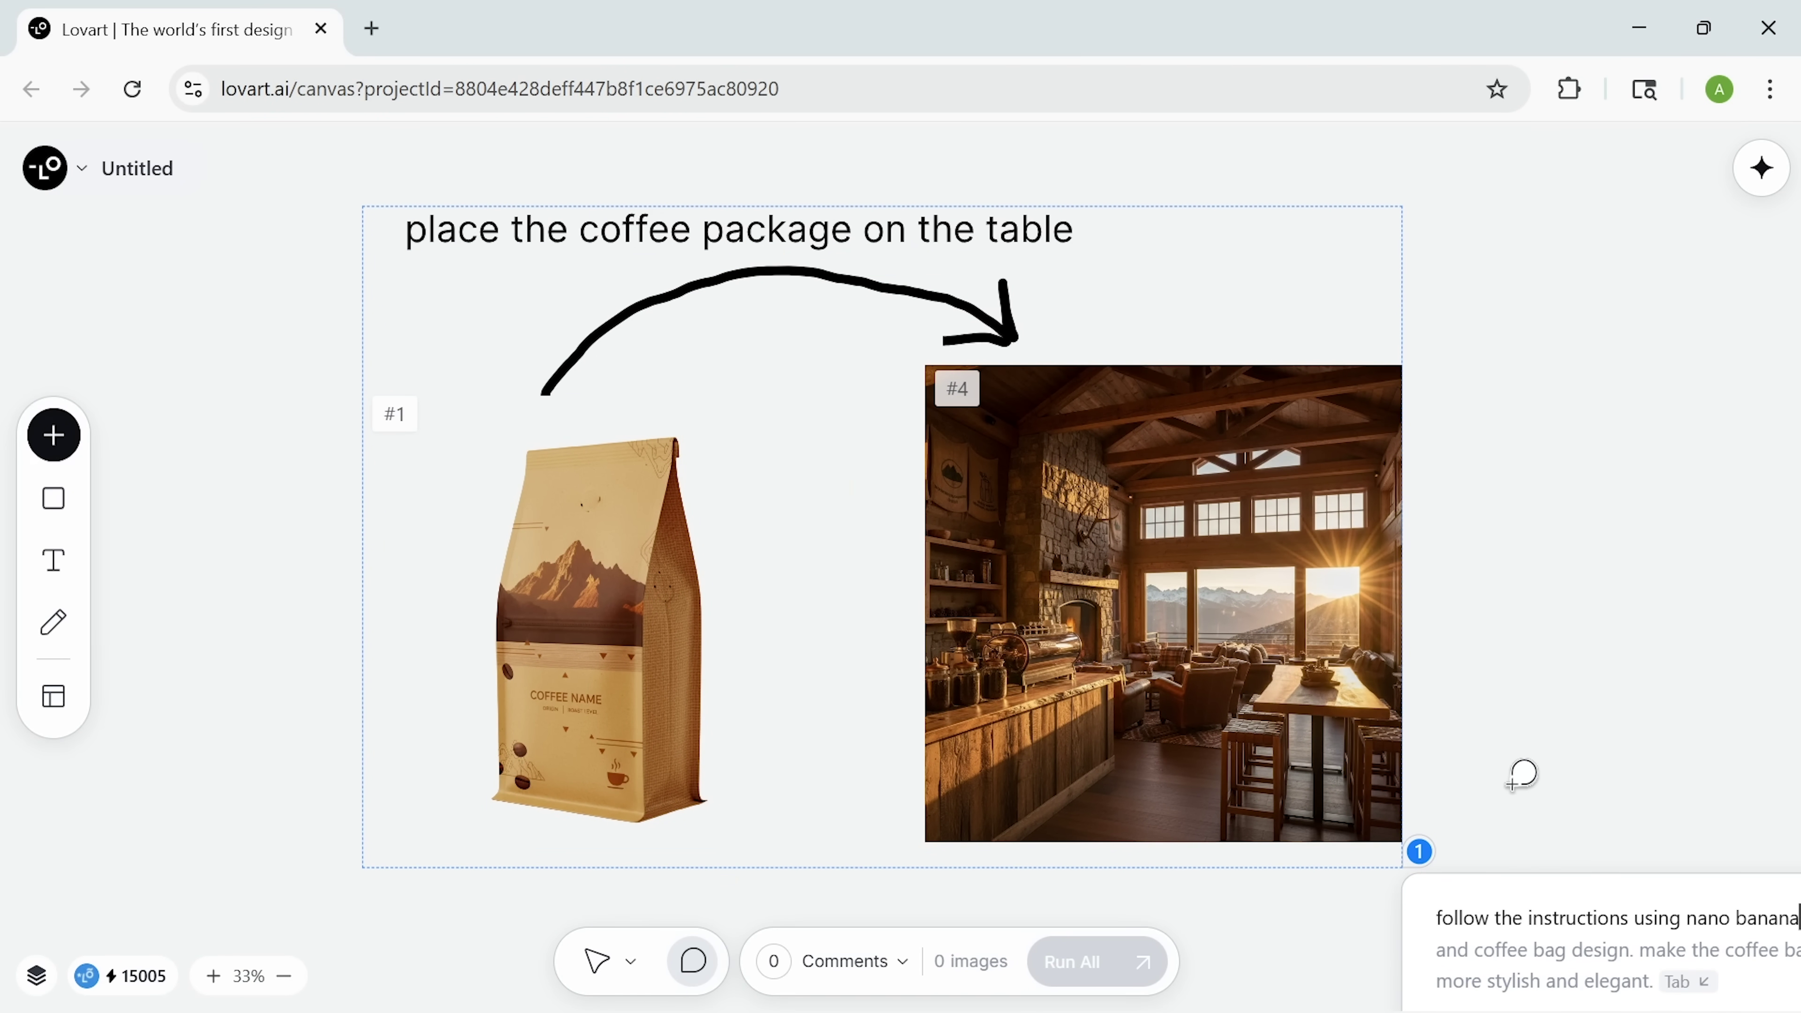
click(1629, 974)
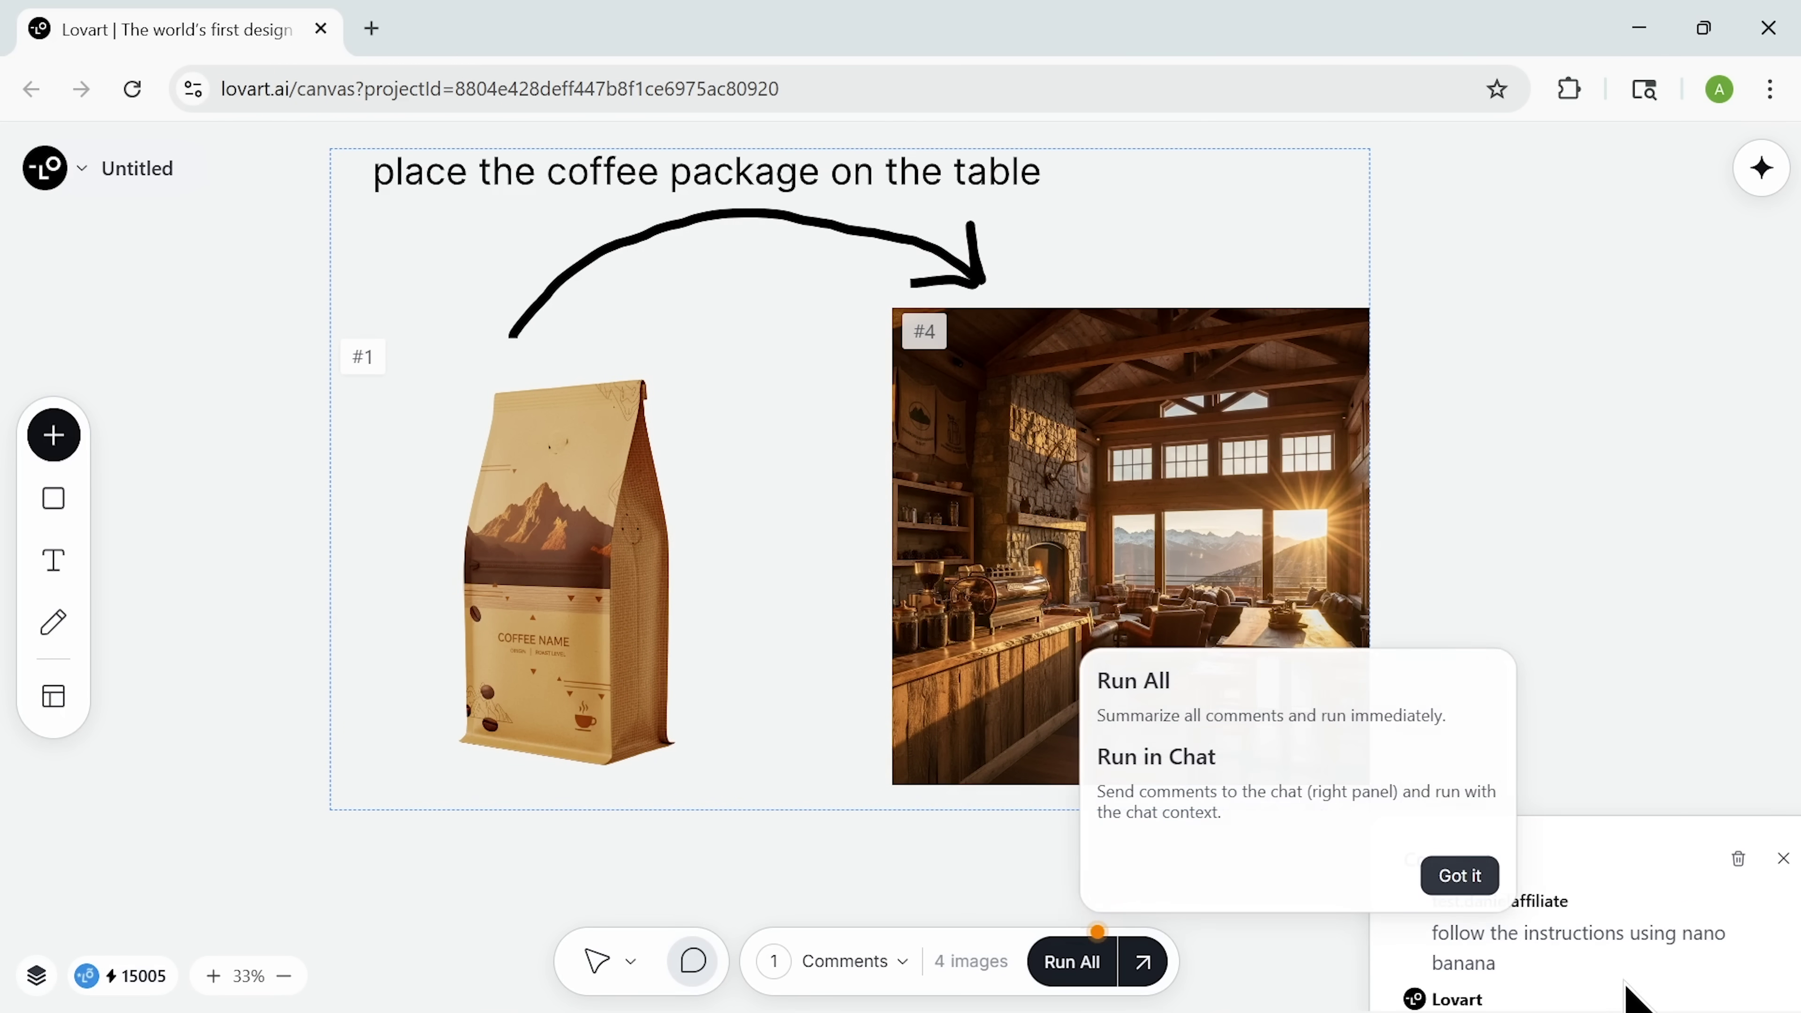
Step: Run all comments to composite the bag into the cafe and view the result full size
click(1463, 877)
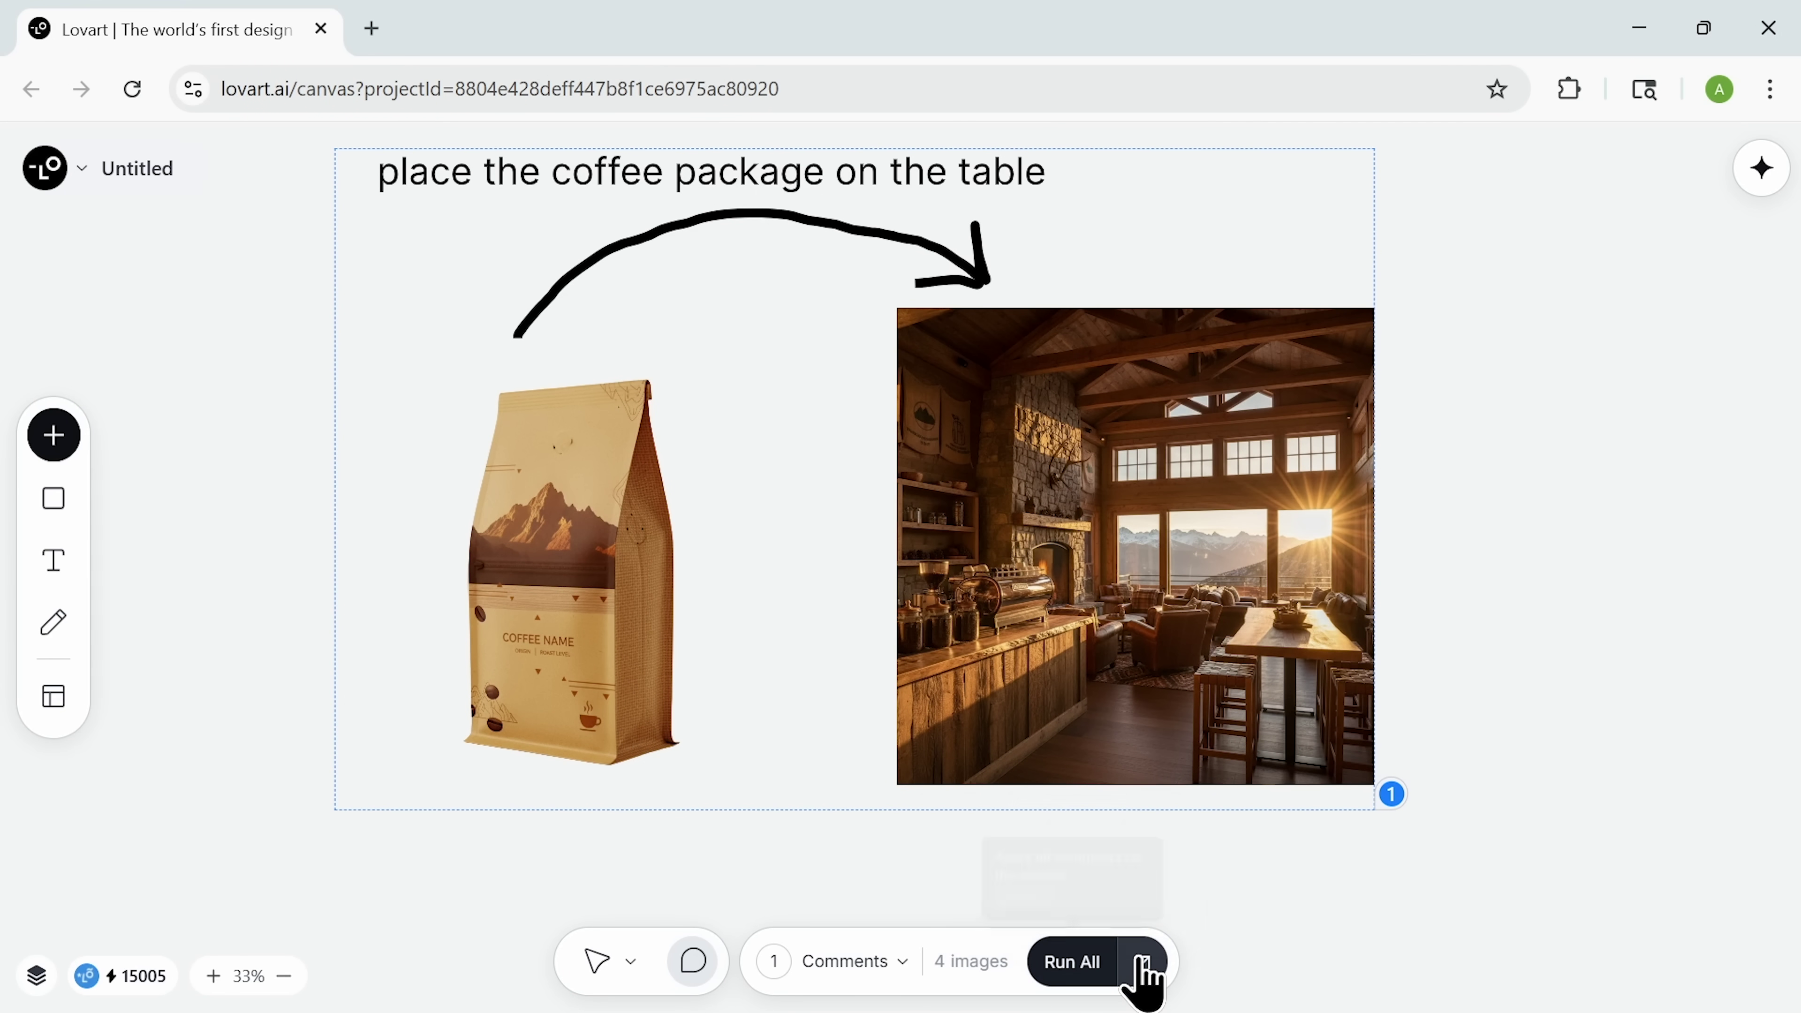
click(1096, 961)
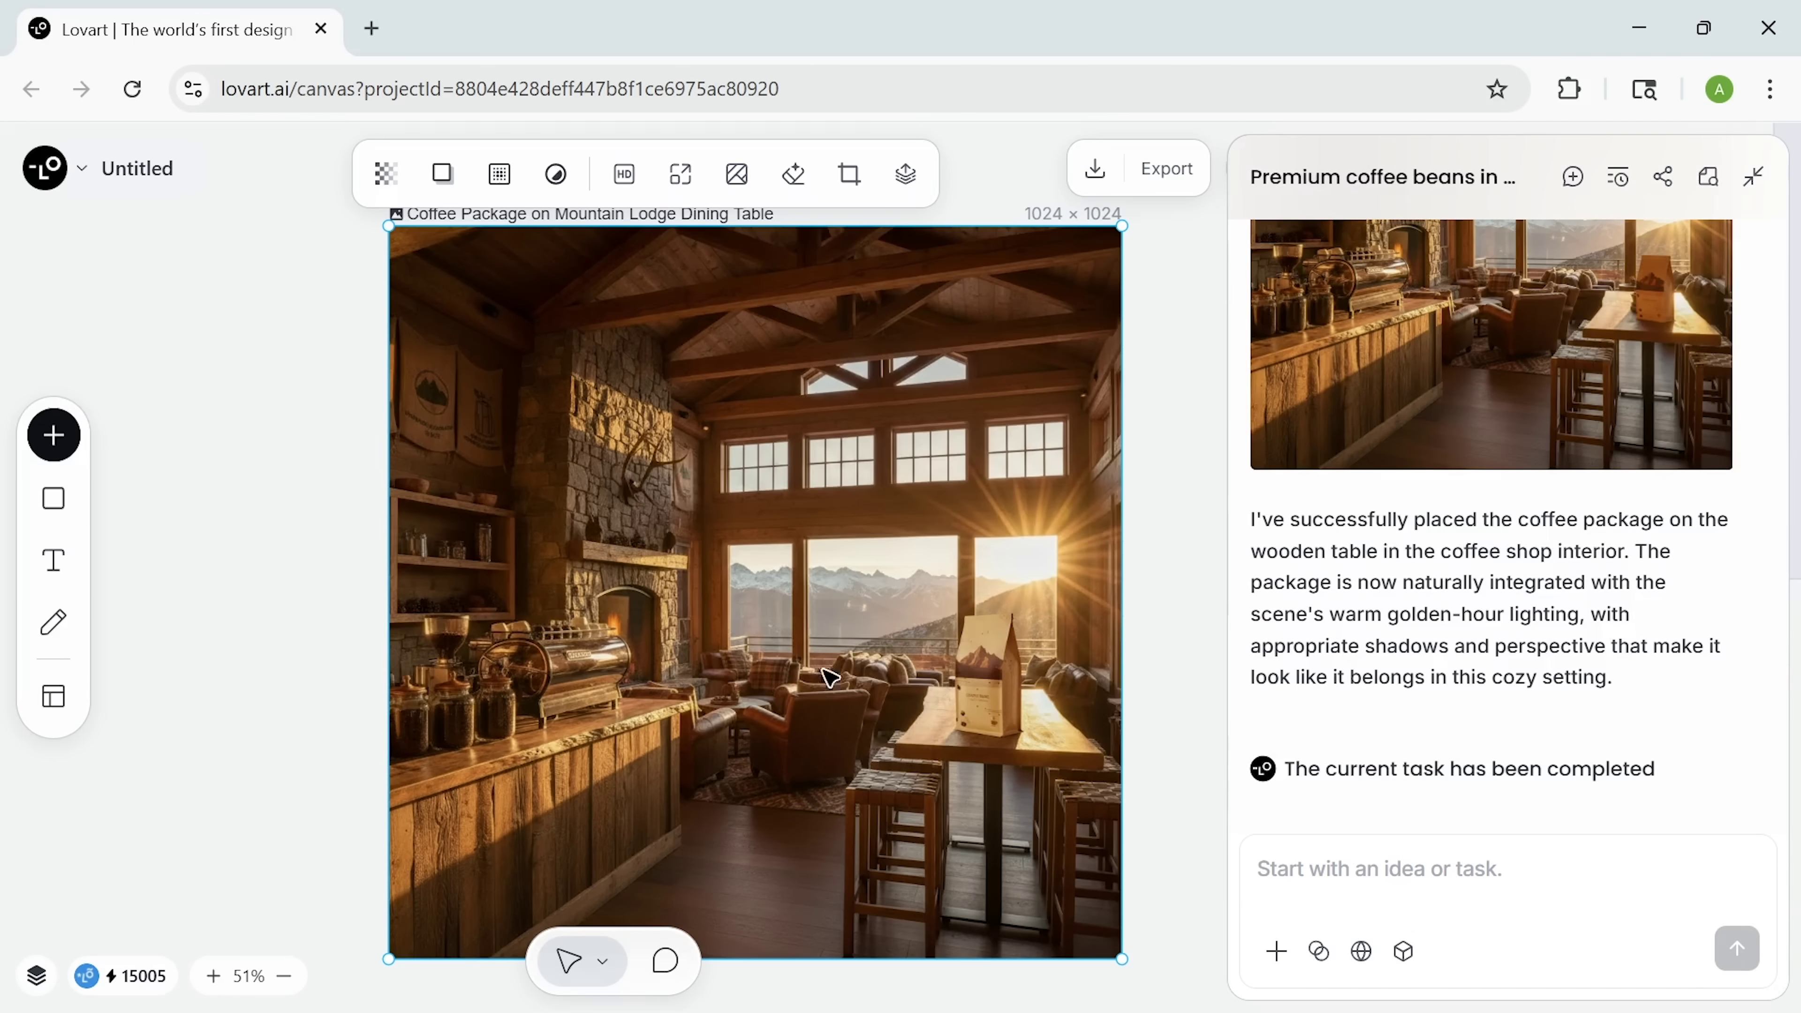
click(1423, 415)
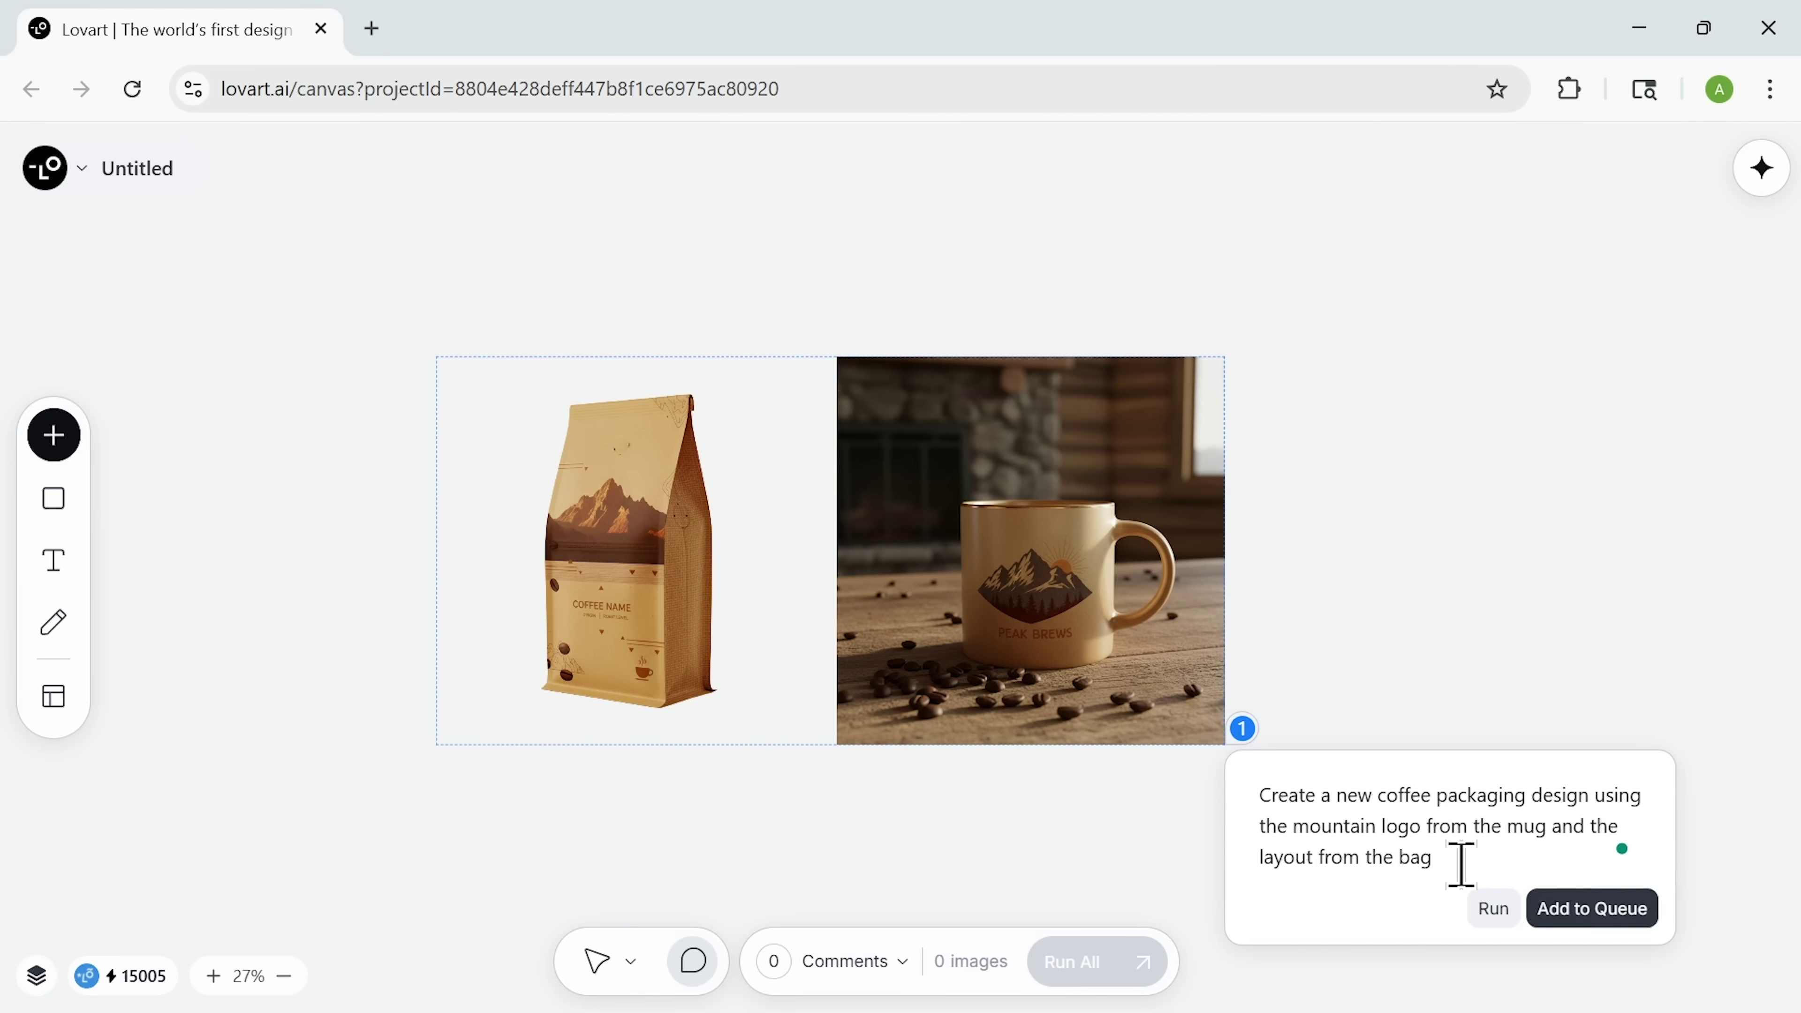
Step: Run the packaging prompt in the bag-and-mug comment, merging the mug's mountain logo with the bag layout
drag(1412, 848, 1253, 788)
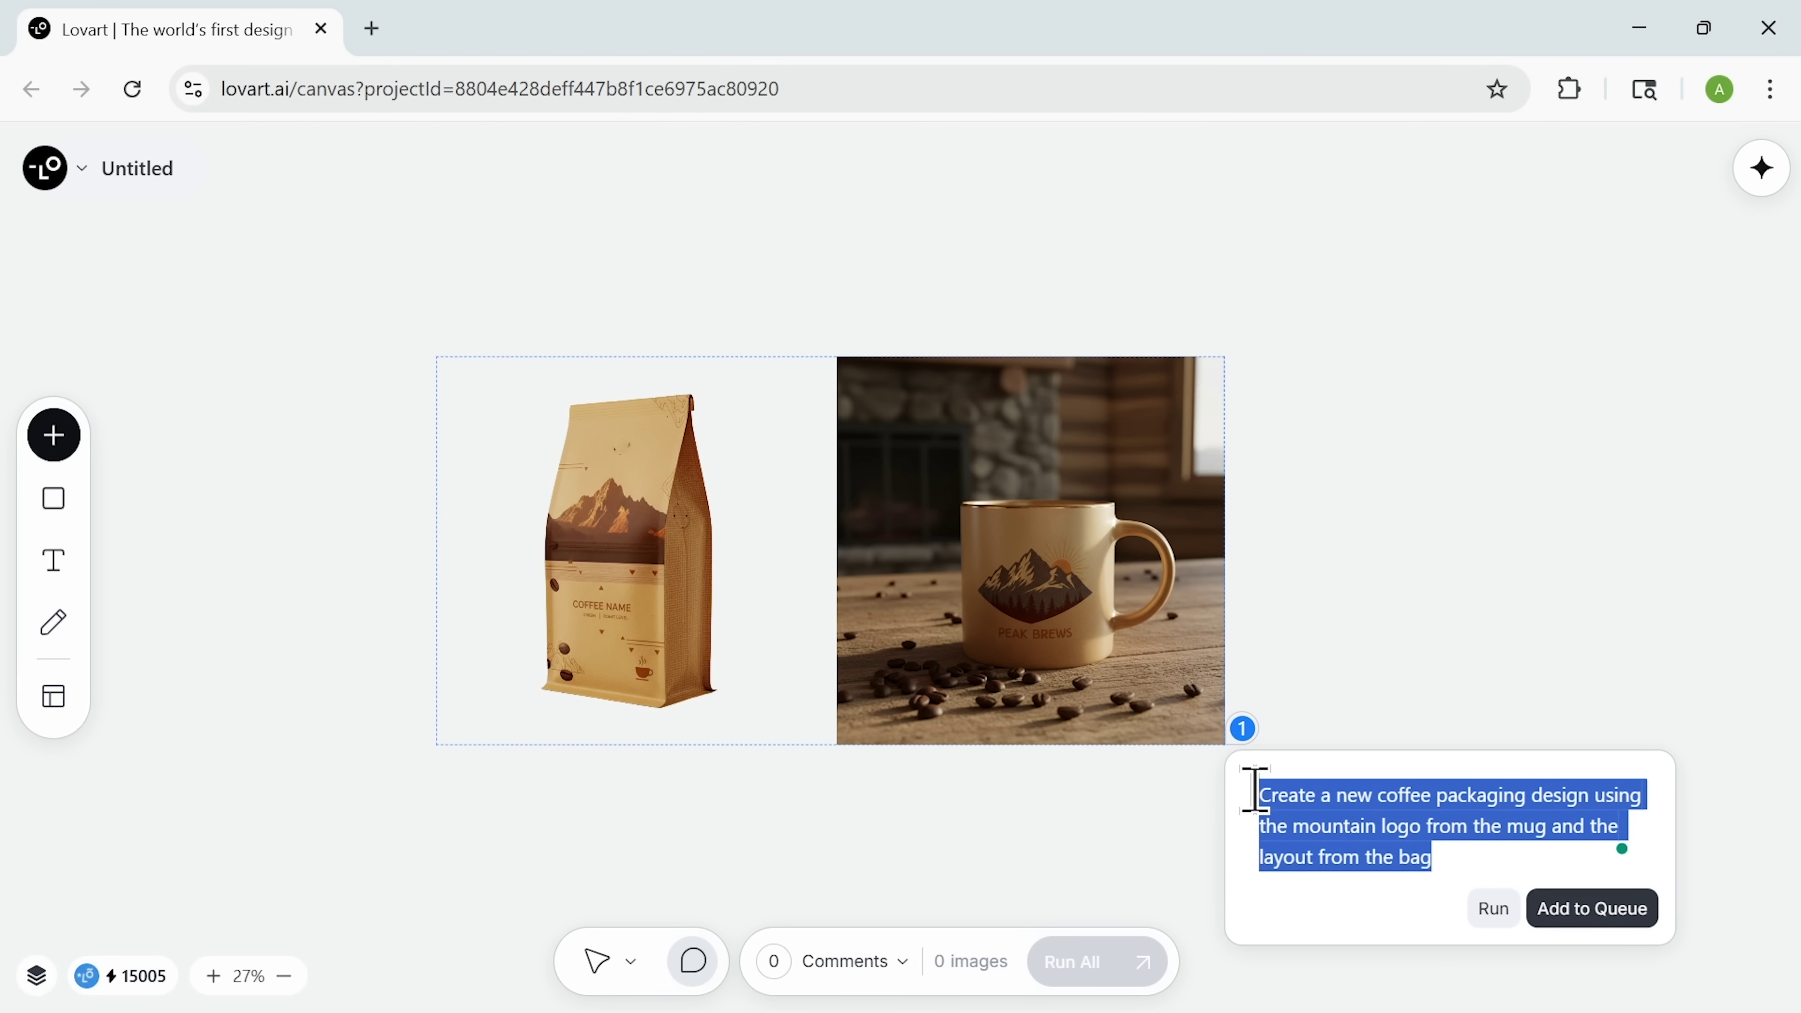
click(1499, 864)
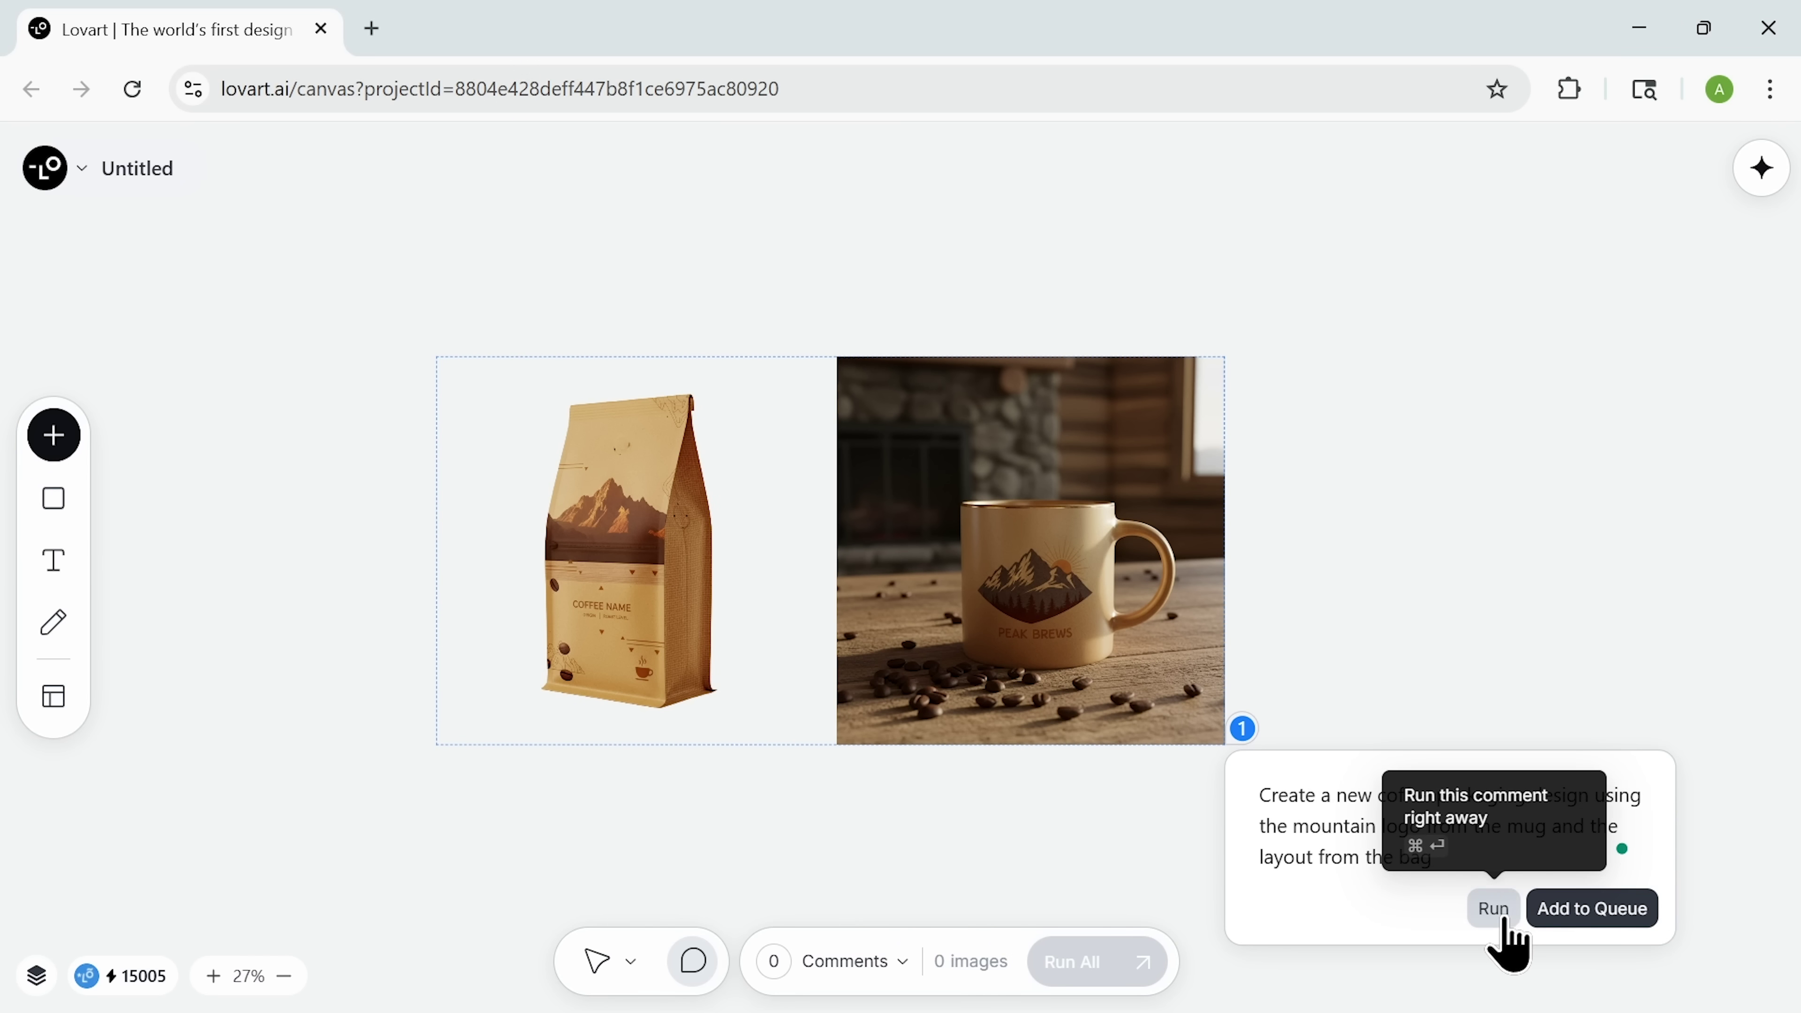
click(1493, 908)
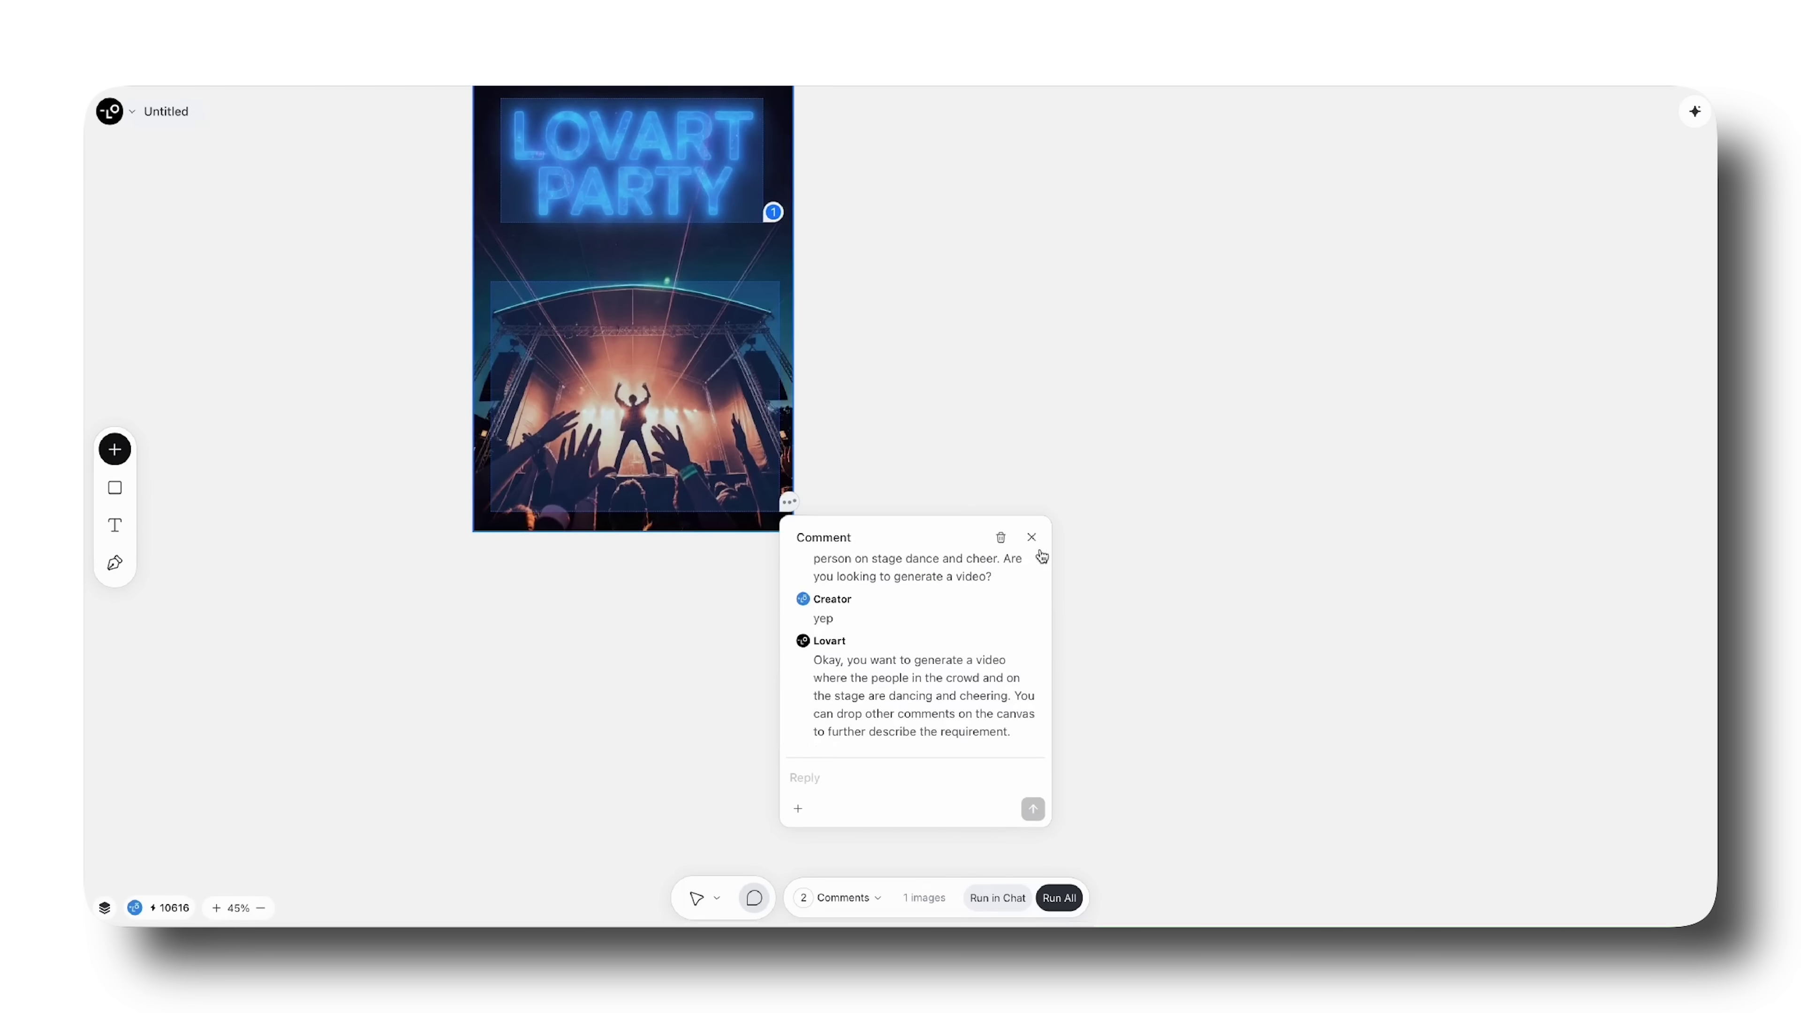
Step: Run all LOVART PARTY poster comments, then select and play the resulting video 7
click(1032, 538)
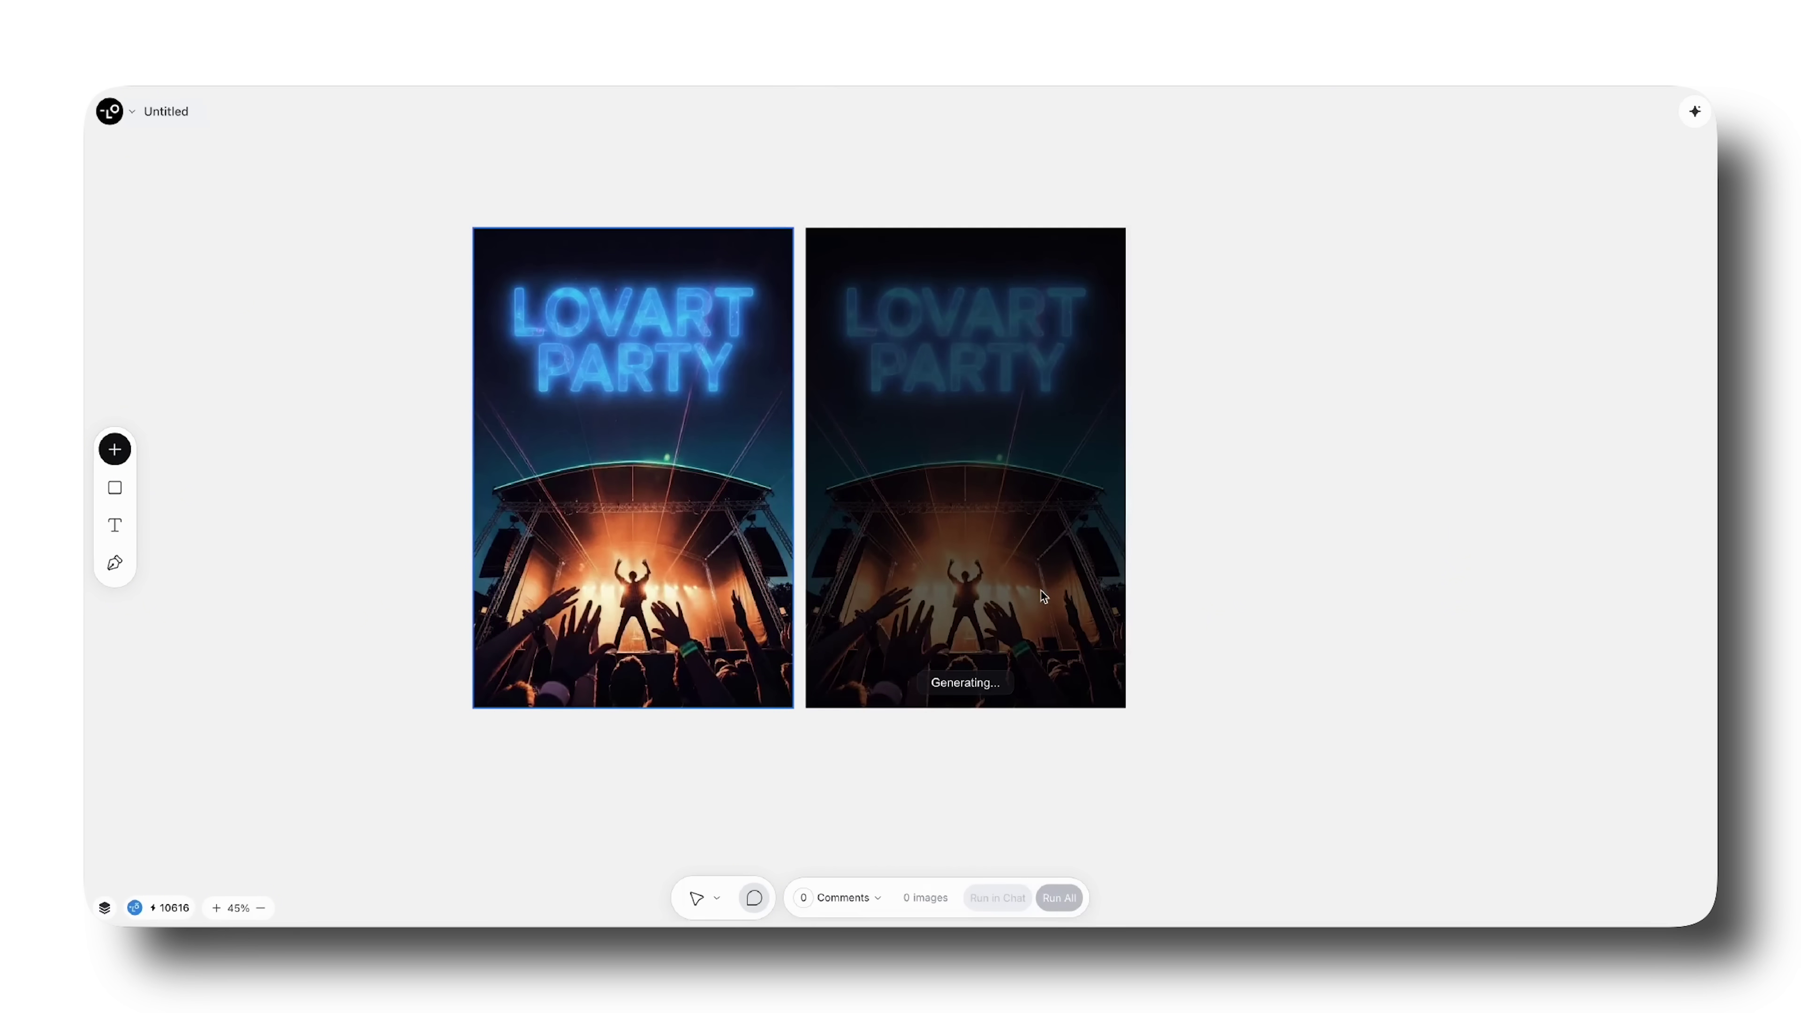
click(1070, 511)
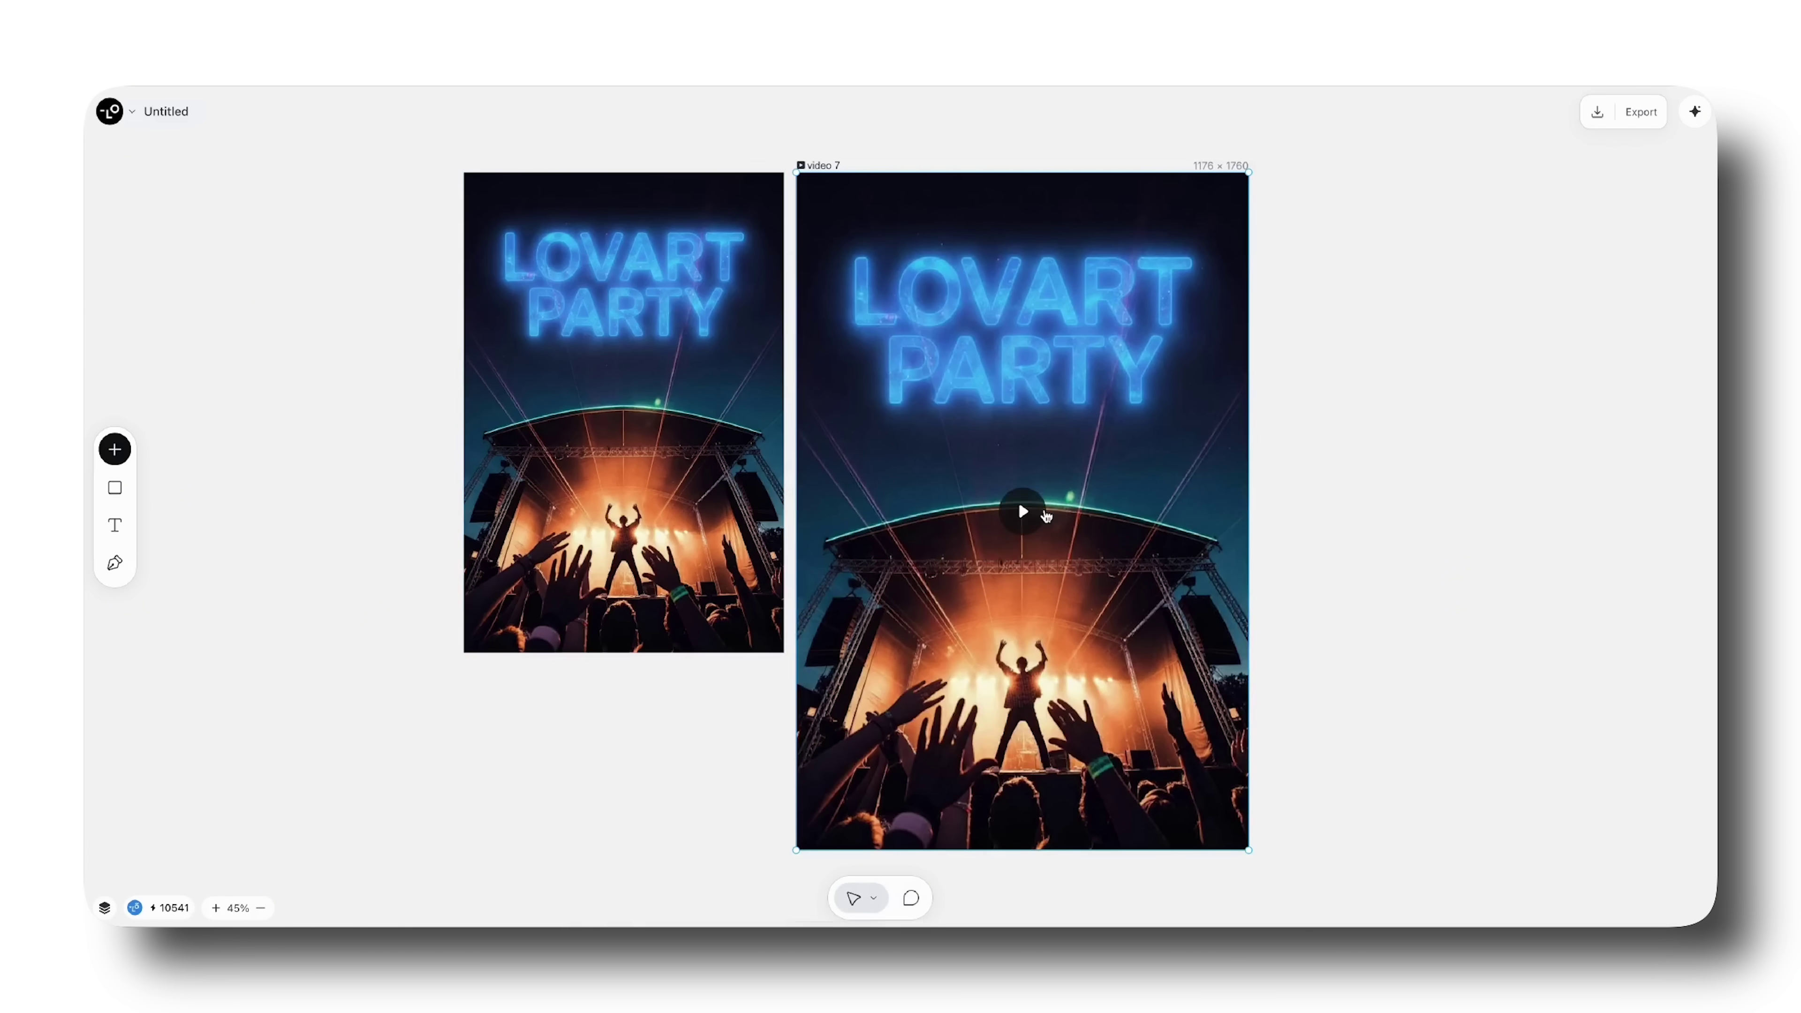
click(1019, 505)
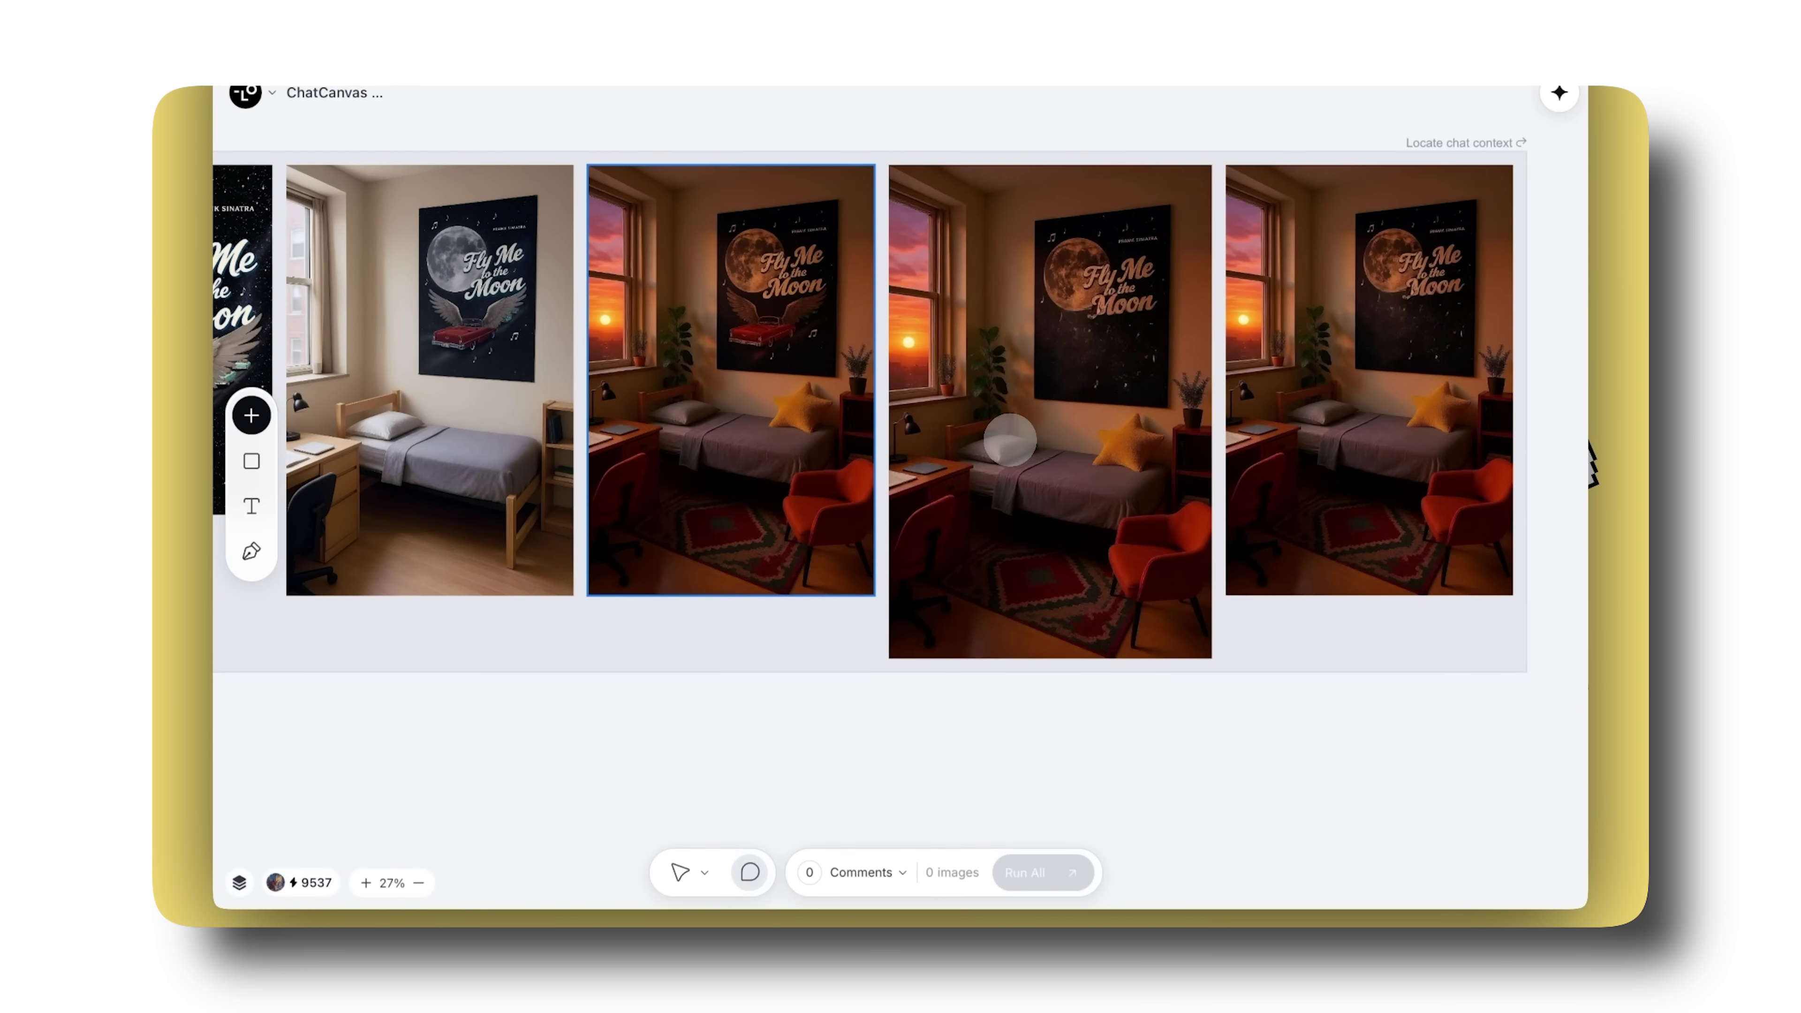
Step: Open the sunset dorm room video with the 'Fly Me to the Moon' poster in the preview player
click(1050, 411)
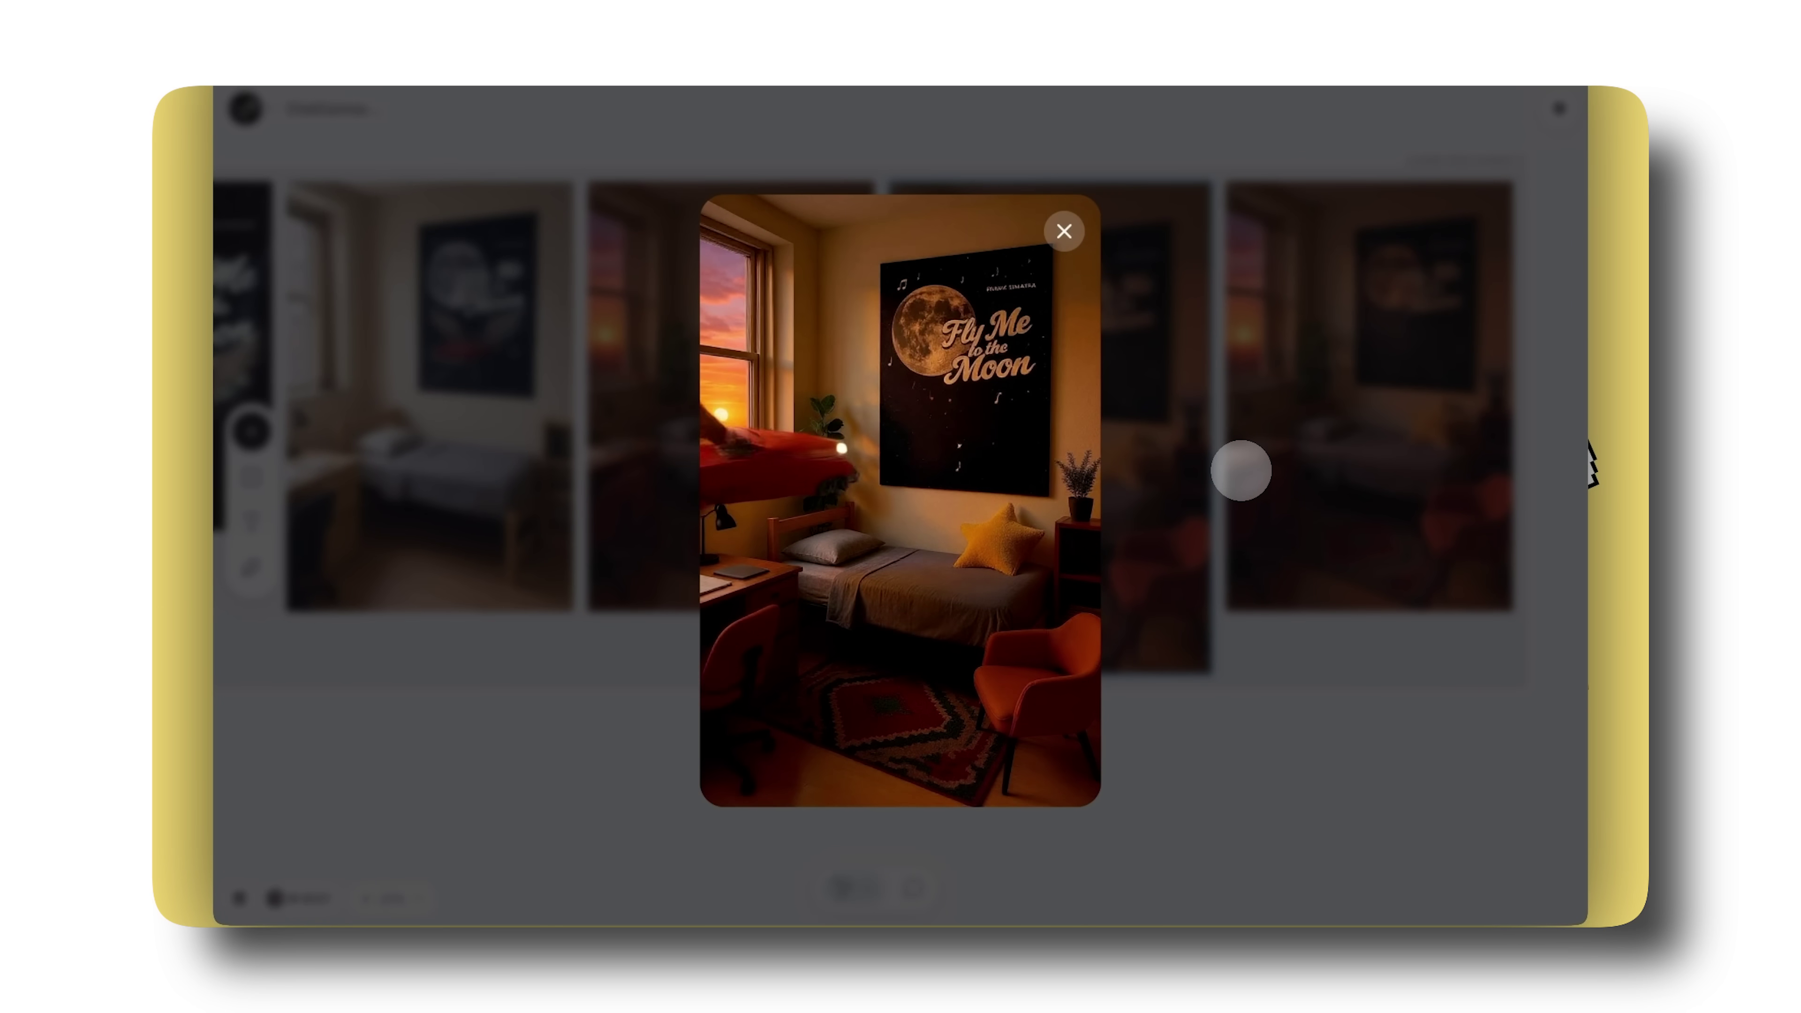